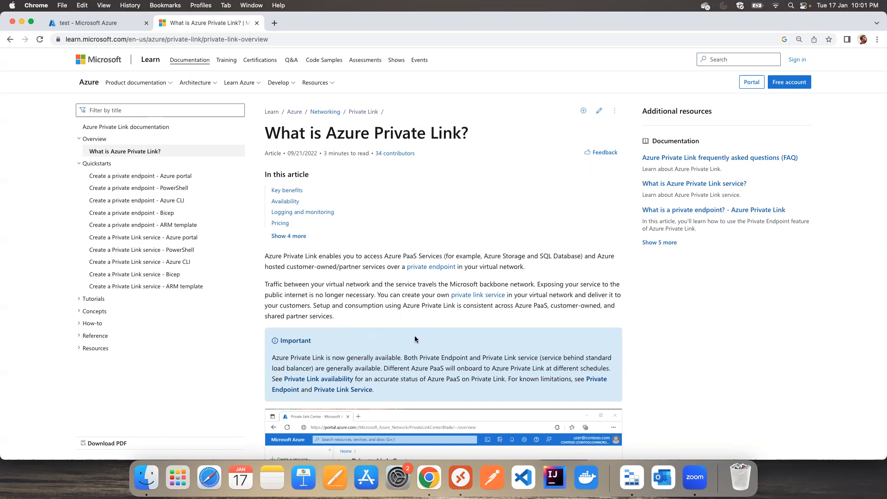
Read the Azure Private Link overview article down through its Key benefits section.
scroll(415, 339, "down", 5)
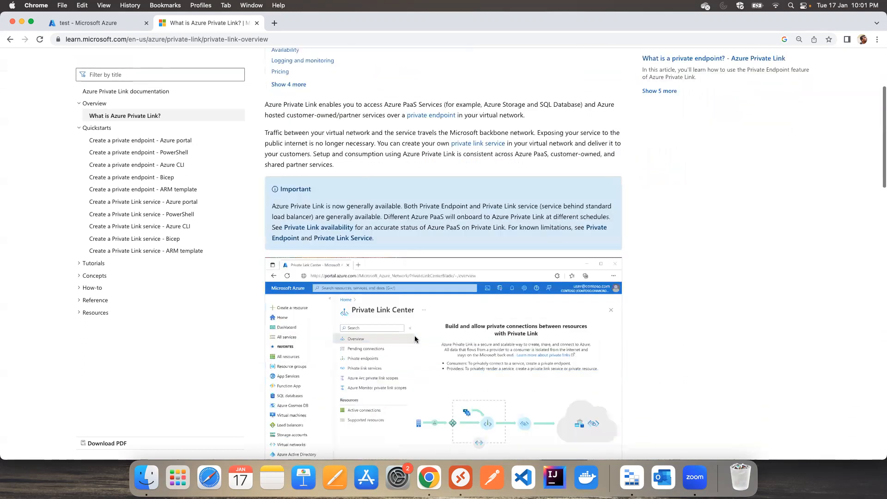
scroll(414, 340, "down", 9)
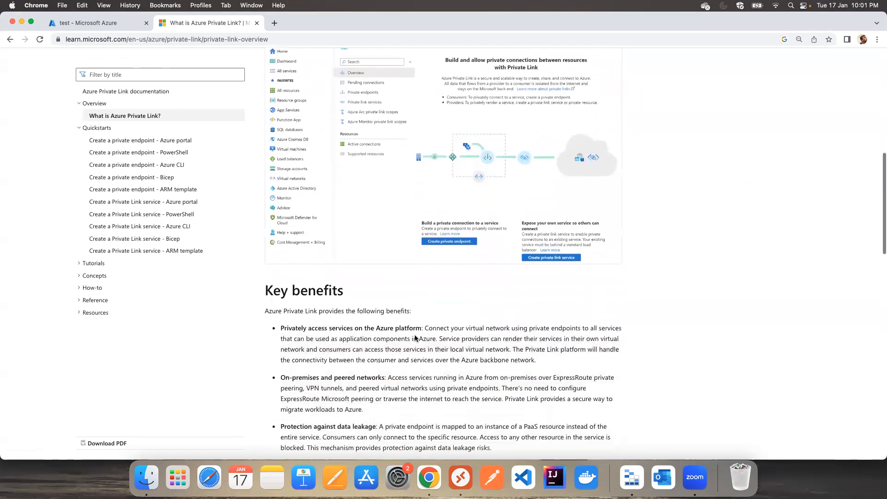
scroll(414, 340, "down", 1)
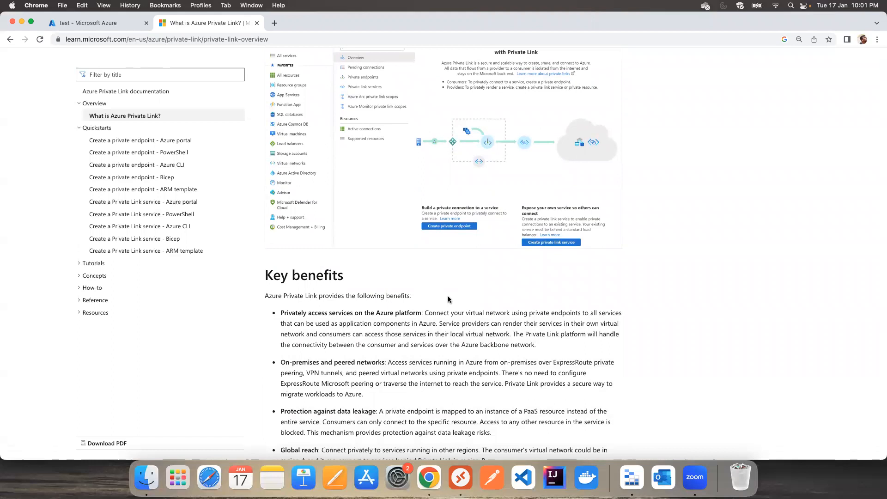
scroll(447, 299, "down", 3)
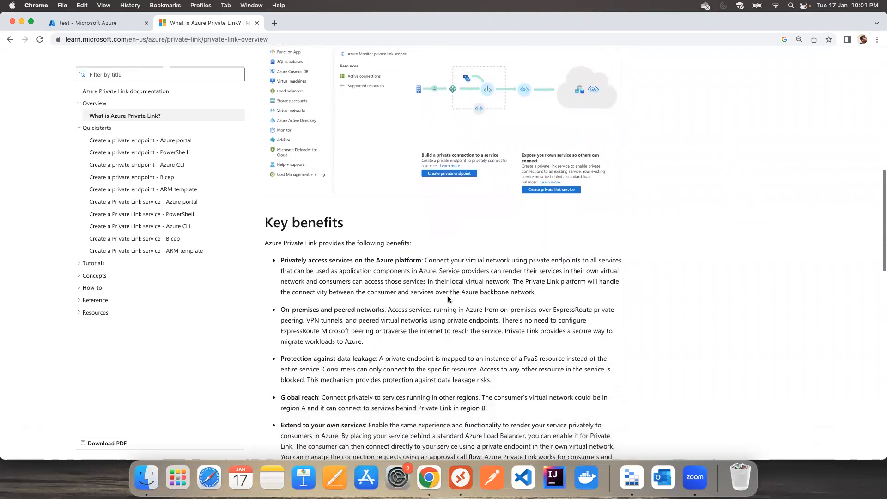
scroll(447, 297, "down", 2)
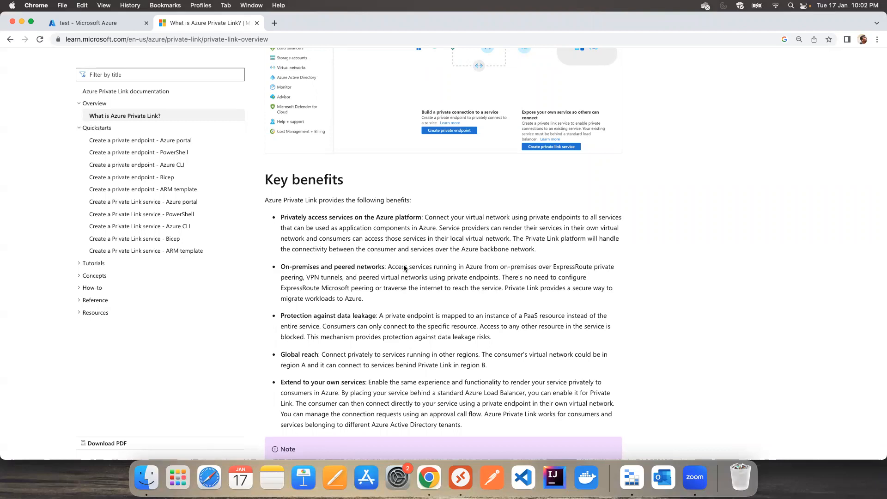
Return to the Azure portal and open the virtual machine's resource group to view its resources.
left_click(99, 23)
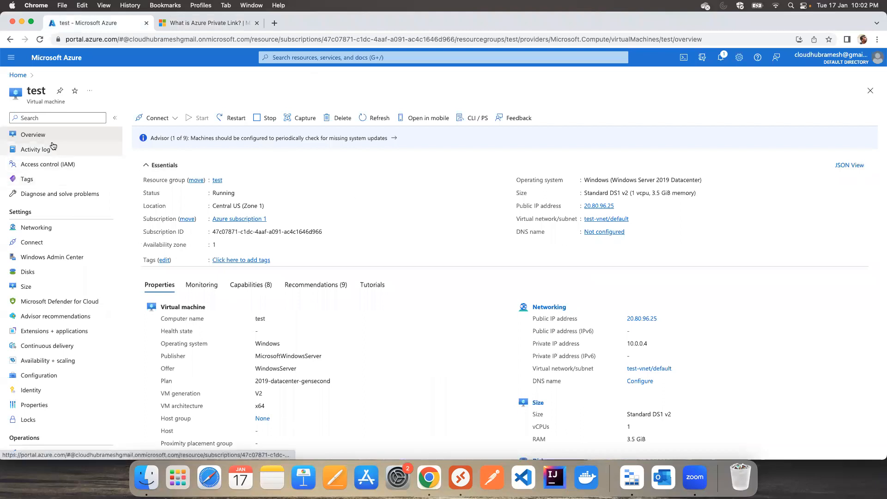
left_click(216, 181)
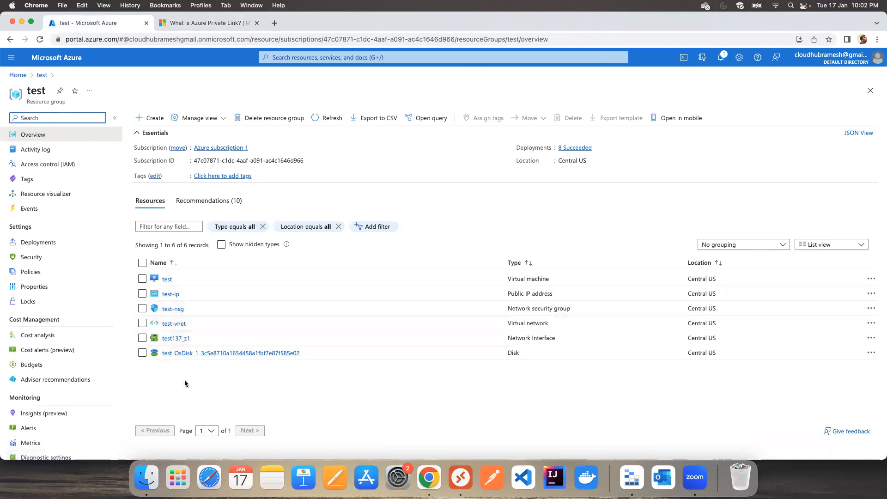
Search the portal for "storage", open the Storage accounts service and start creating a new storage account.
left_click(324, 59)
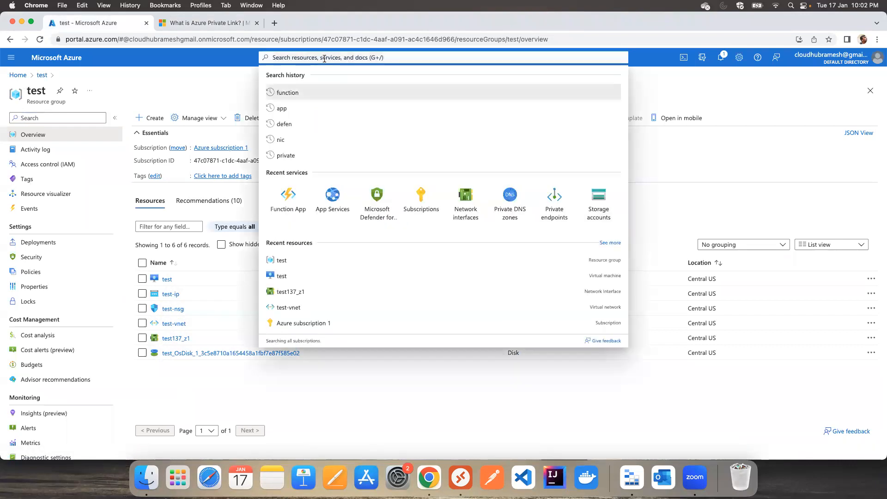
type("storage")
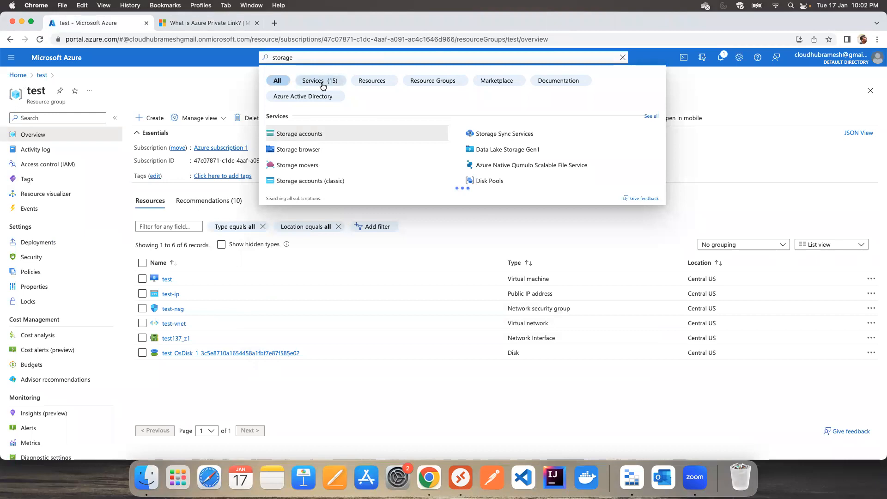
left_click(296, 134)
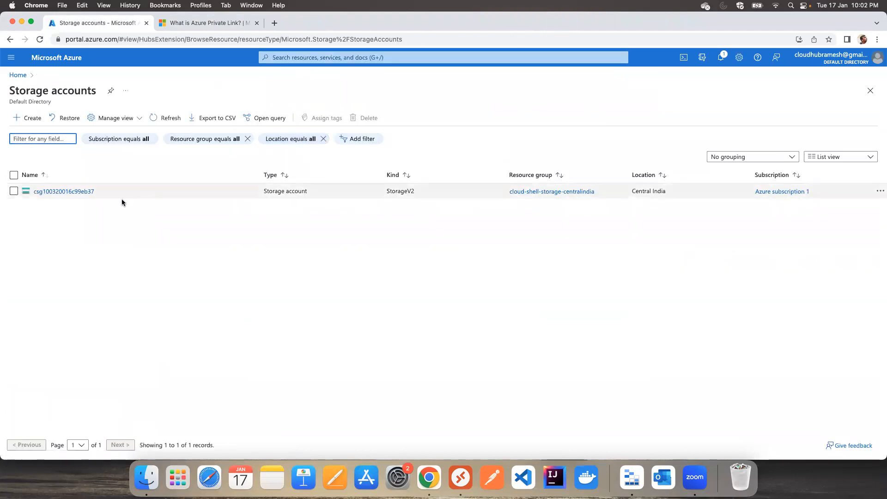
left_click(32, 119)
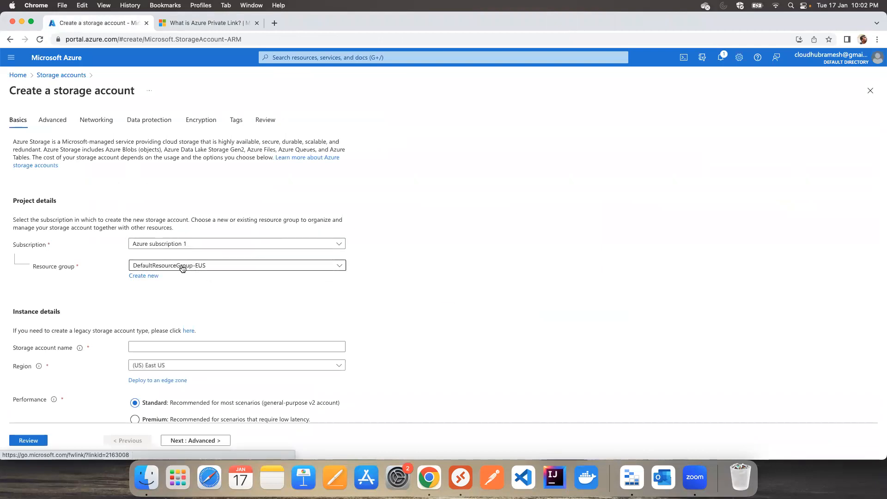
Set the storage account's resource group to test, its name to stg010 and its redundancy to Locally-redundant storage (LRS).
left_click(182, 267)
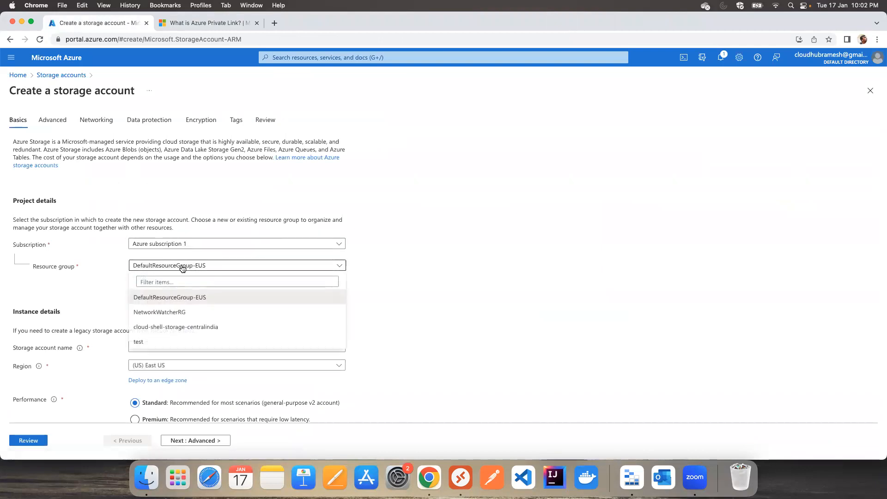
left_click(156, 342)
left_click(182, 348)
type("stg010")
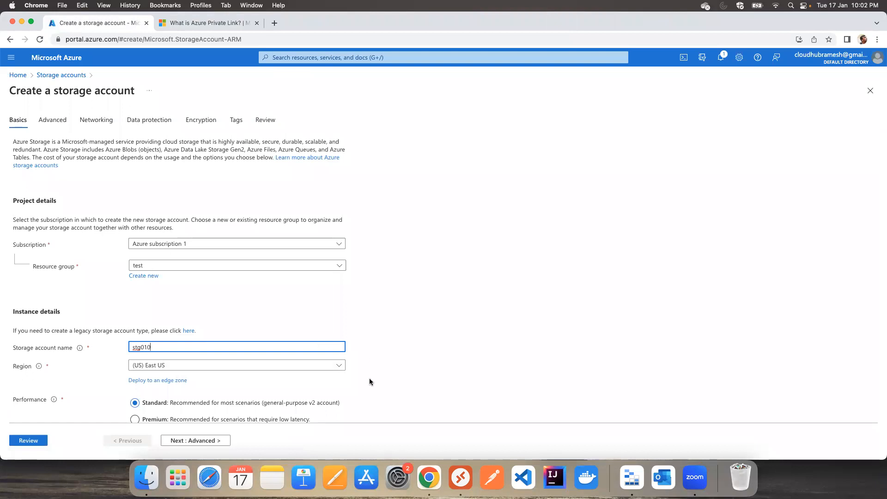
scroll(369, 381, "down", 2)
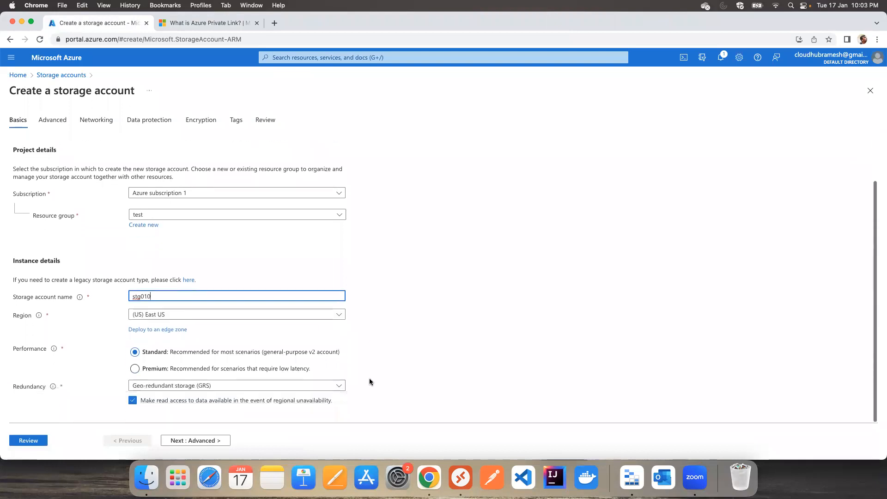
left_click(289, 386)
left_click(226, 270)
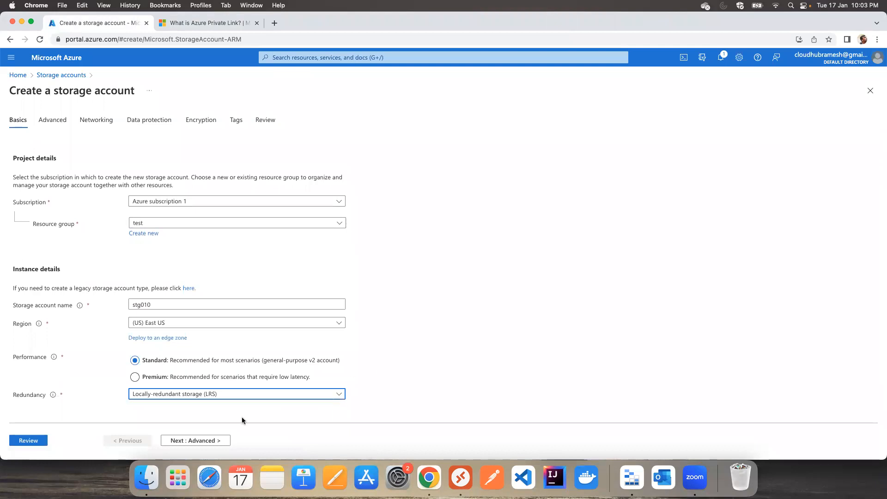
Keep the default advanced, networking, data protection, encryption and tag settings, and proceed to the storage account's final review.
left_click(200, 441)
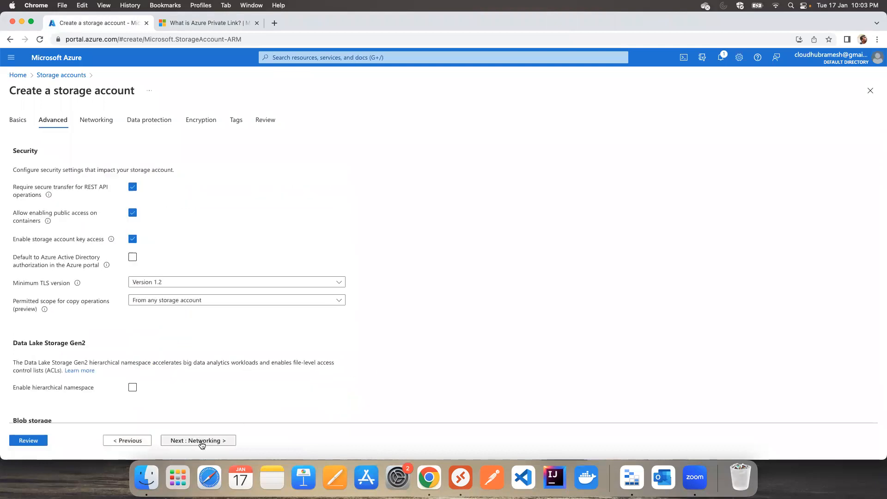
left_click(201, 441)
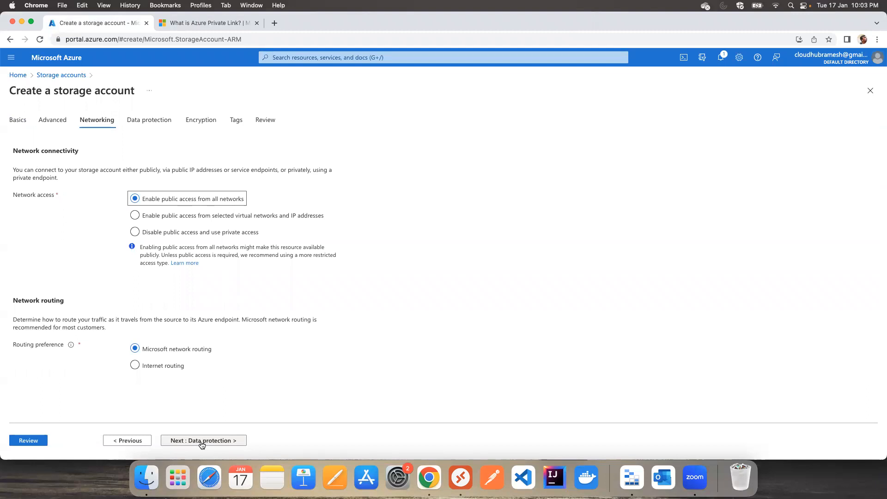
left_click(201, 441)
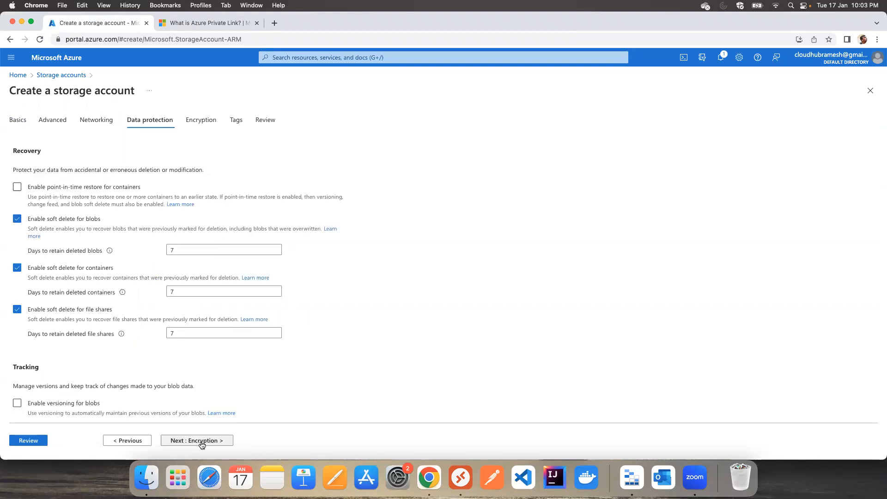
left_click(201, 441)
left_click(201, 442)
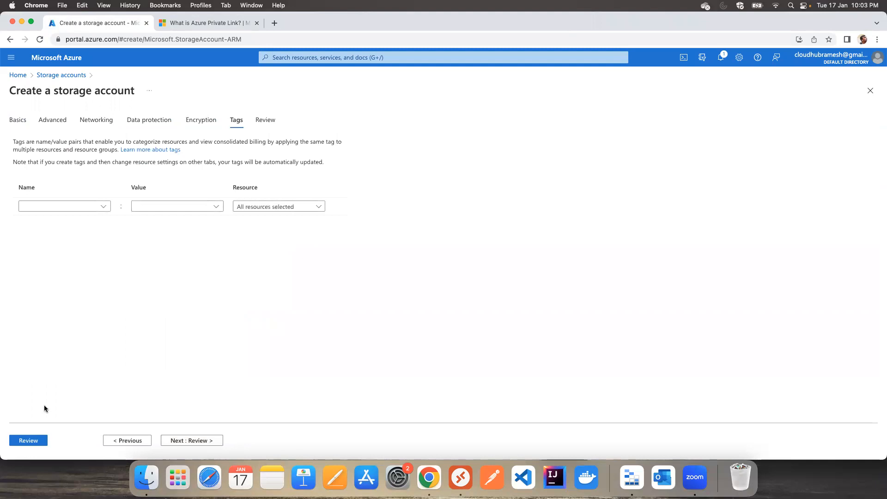
left_click(27, 441)
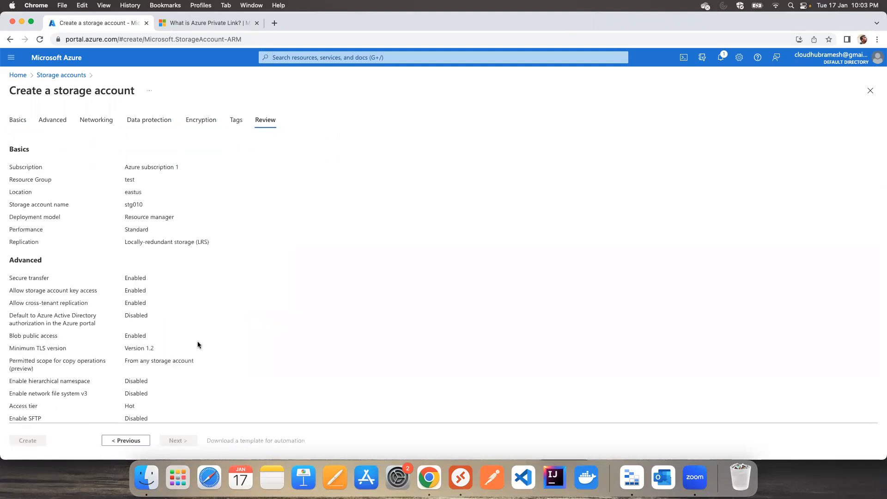
Check the settings summary, create the storage account and refresh its deployment status.
scroll(197, 342, "down", 10)
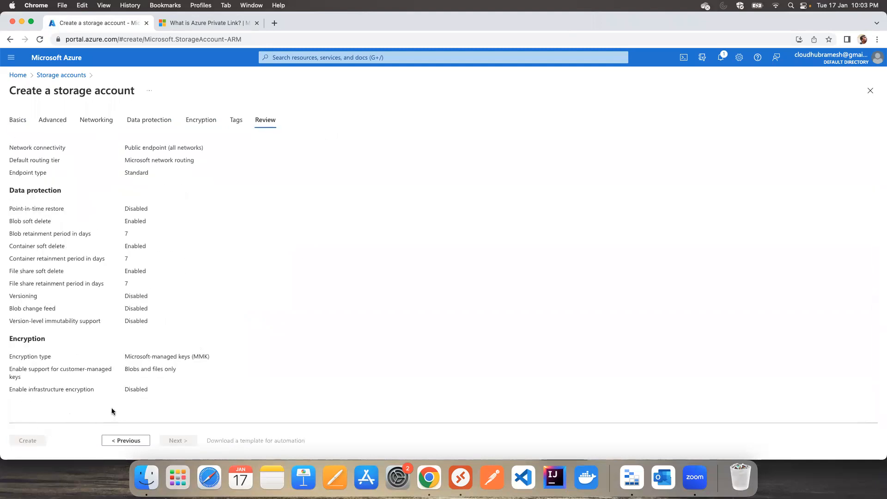
scroll(243, 307, "up", 10)
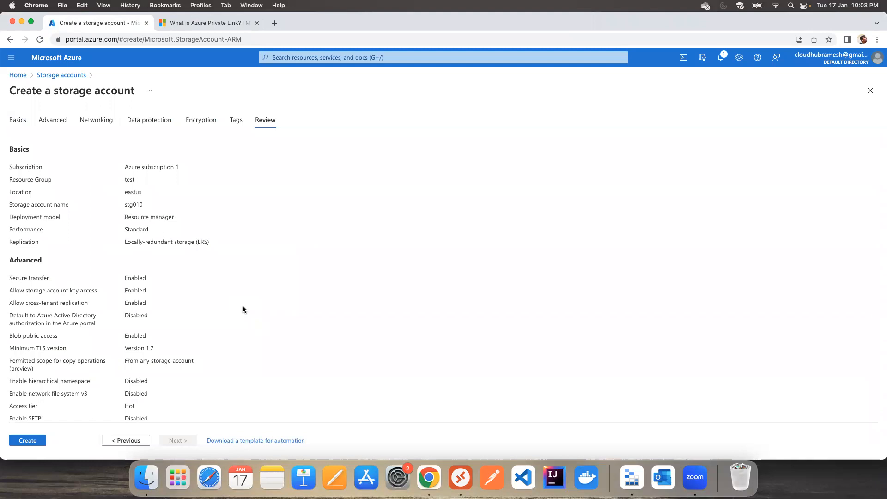
scroll(243, 306, "down", 10)
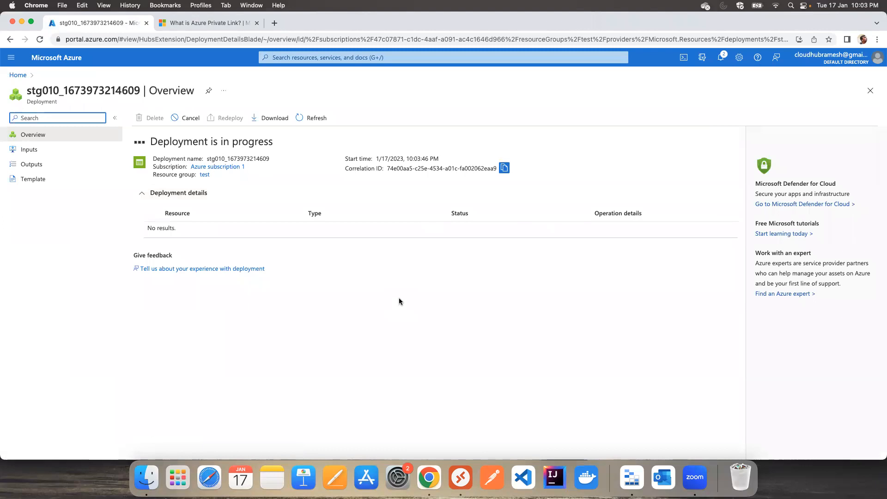
left_click(310, 123)
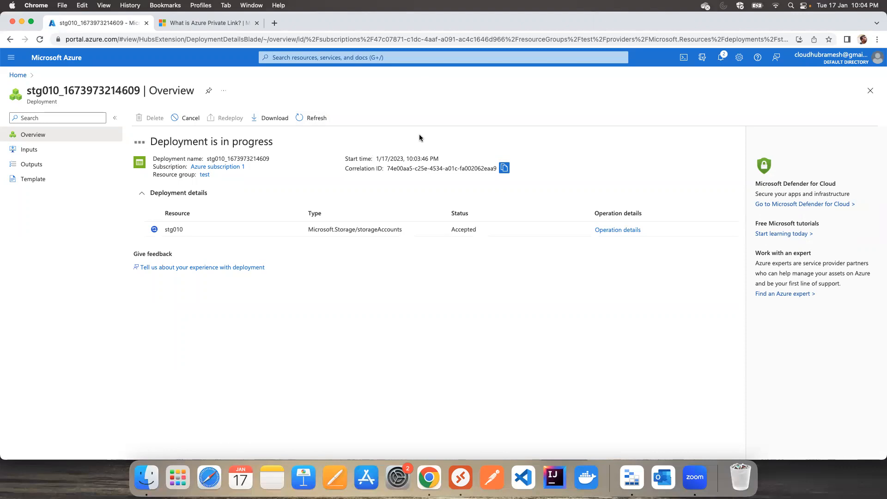
left_click(309, 120)
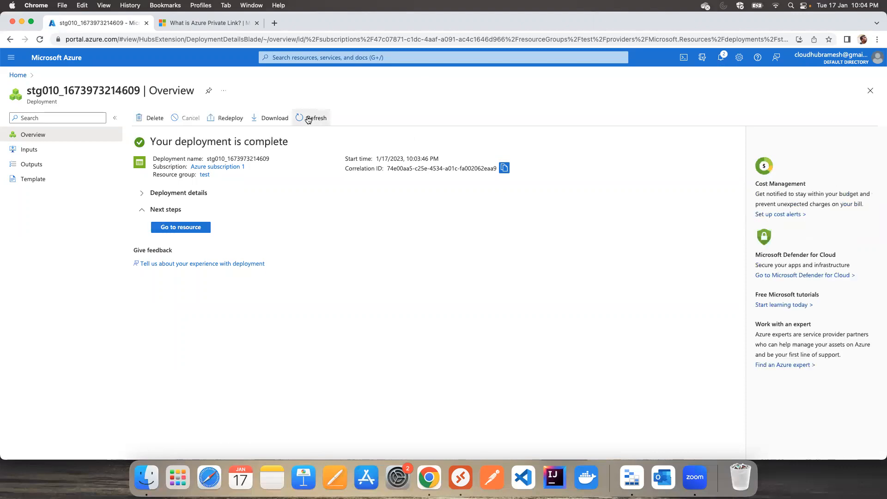
Open the deployed stg010 storage account and create a container named testcontainer in it.
left_click(188, 228)
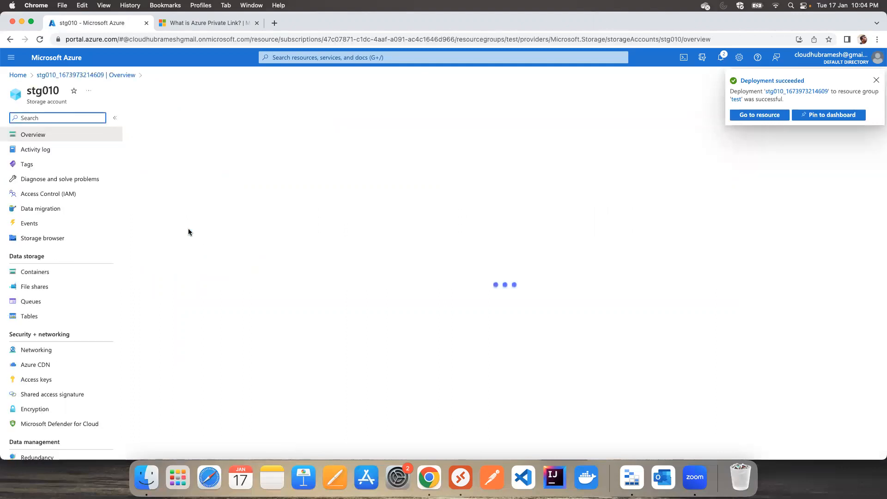
left_click(52, 273)
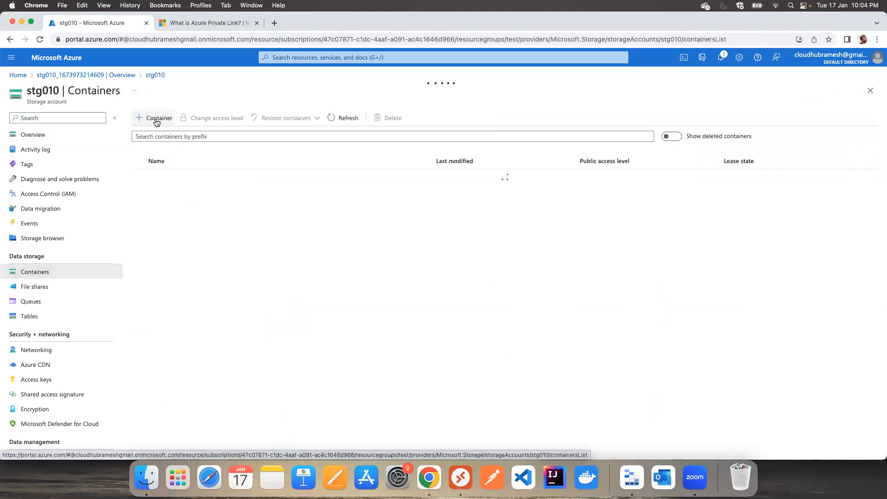
left_click(158, 119)
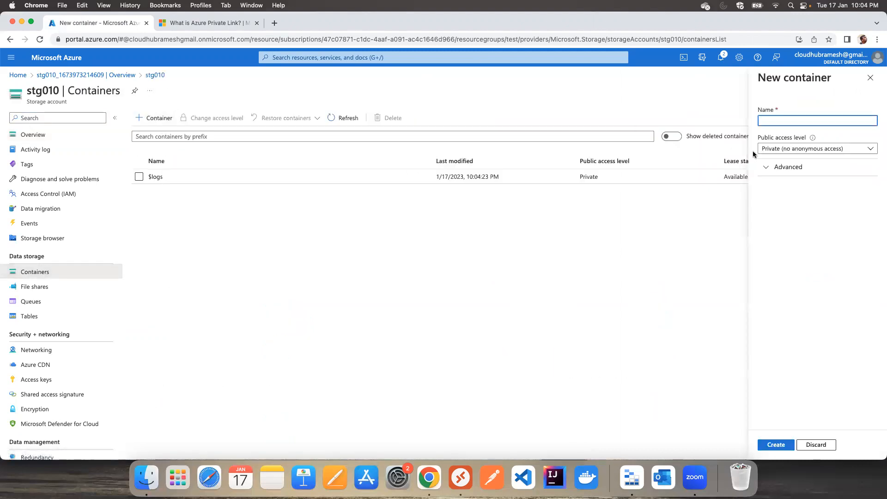
type("test")
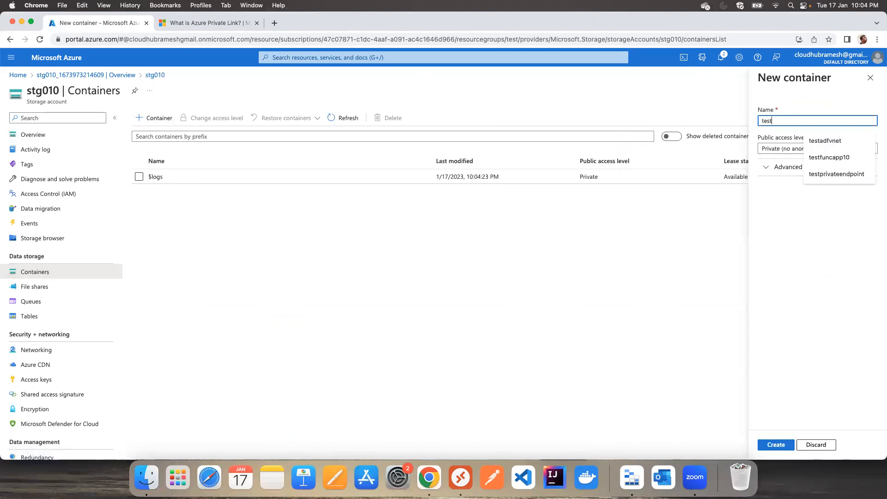
type("con")
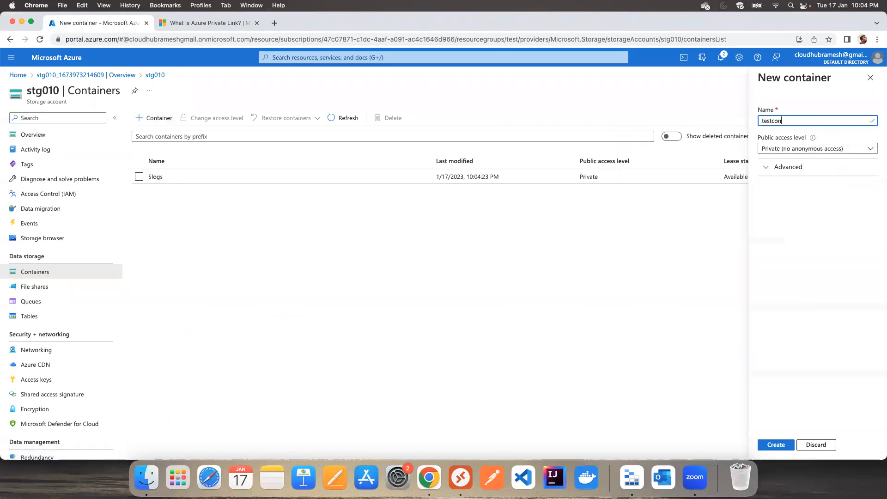
type("tainer")
left_click(774, 444)
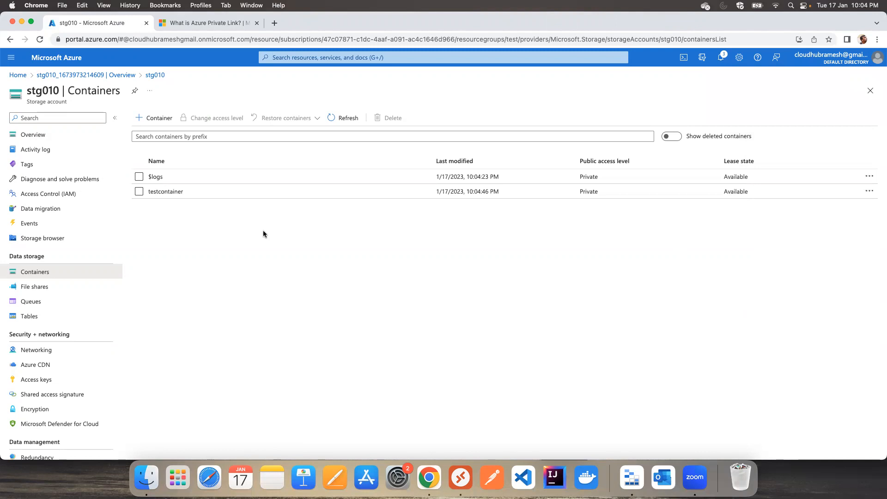
Switch to Microsoft Azure Storage Explorer and start a storage account connection that uses the account name and key.
left_click(51, 354)
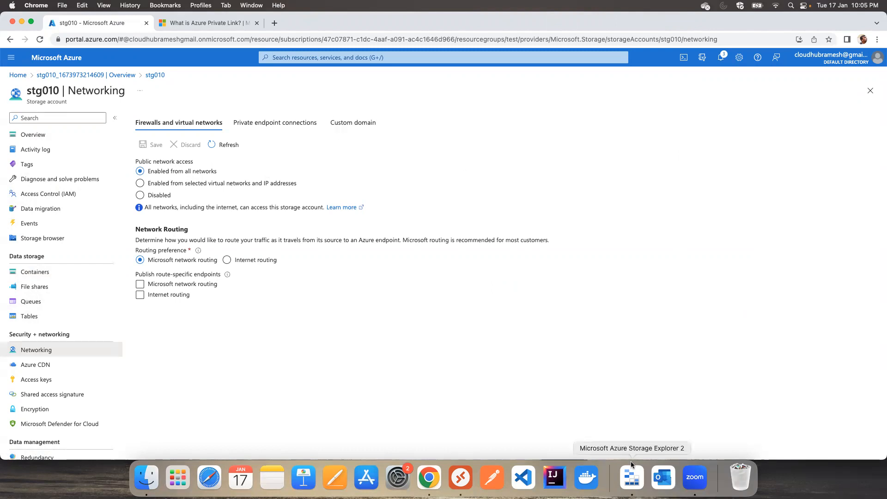
left_click(632, 477)
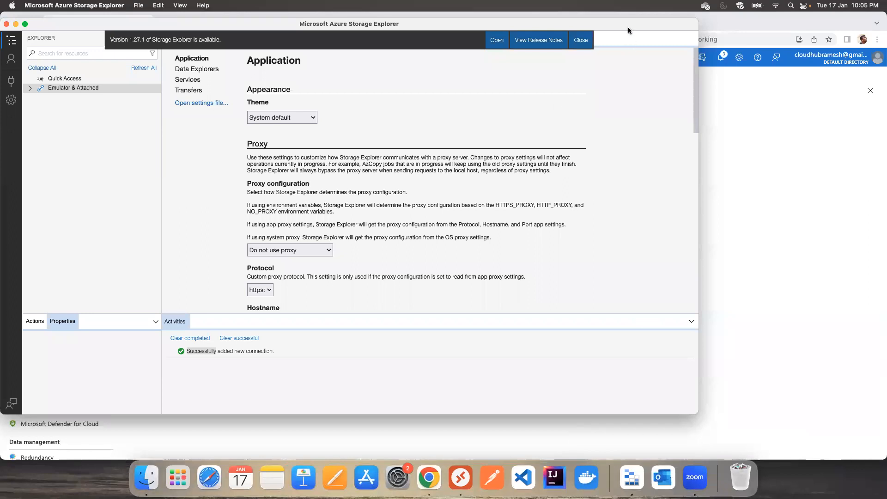
left_click(10, 90)
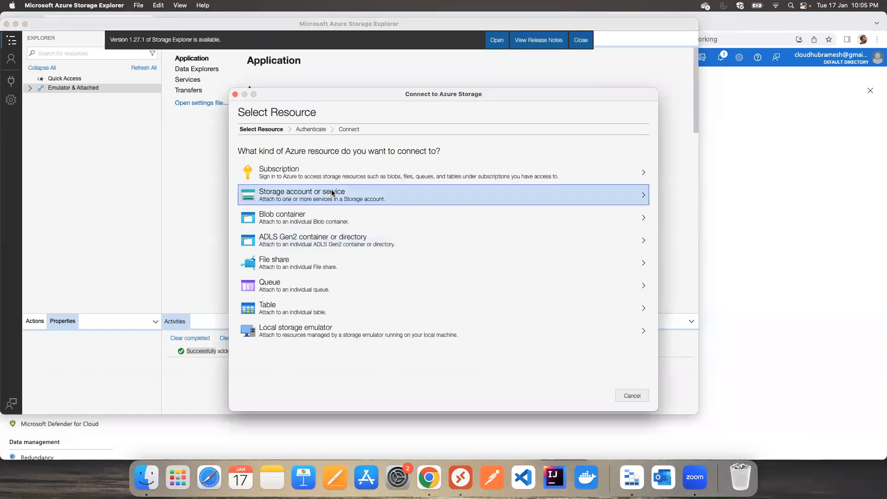
left_click(332, 194)
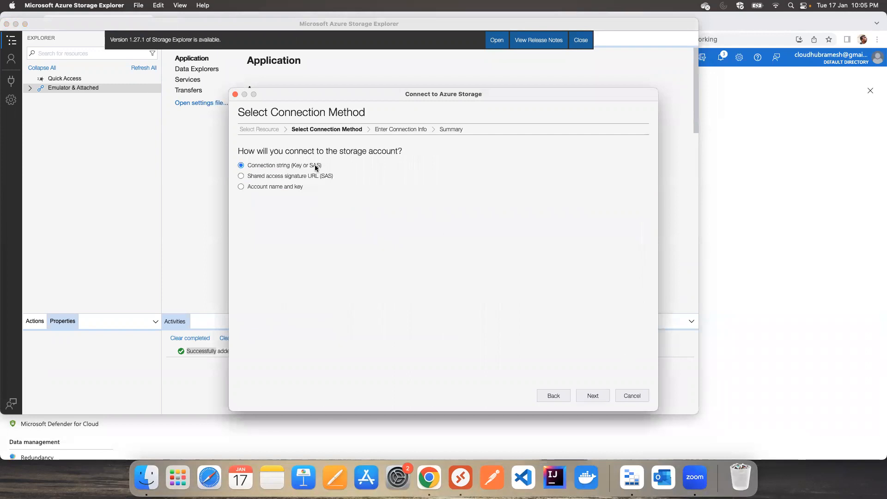
left_click(258, 187)
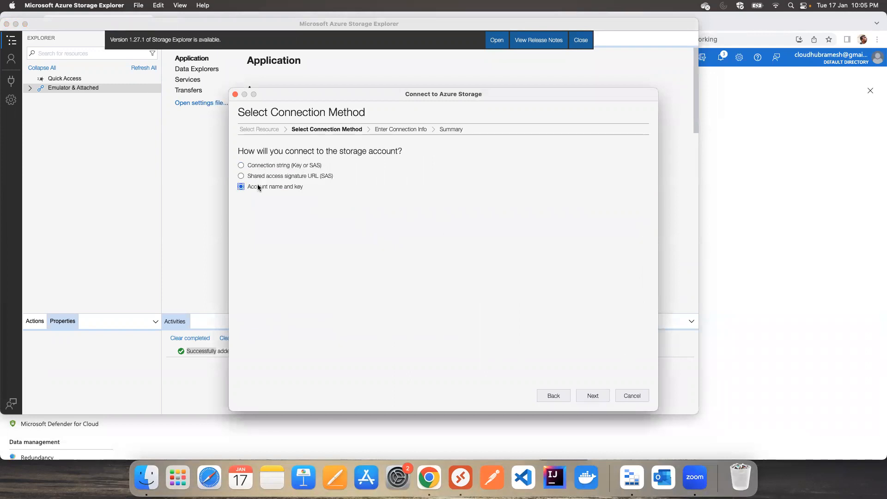
left_click(591, 395)
Set the connection's display name to teststg01 and its account name to stg010, copied from the Azure portal.
left_click(347, 160)
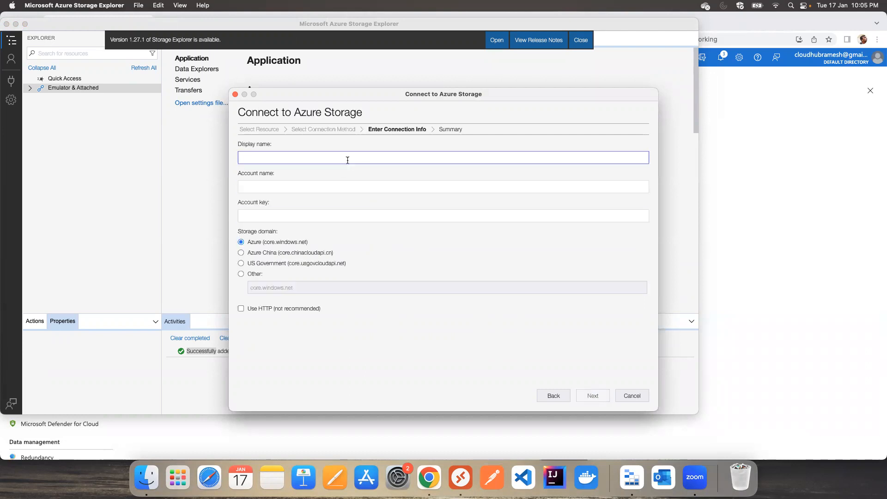
type("teststg")
left_click(349, 182)
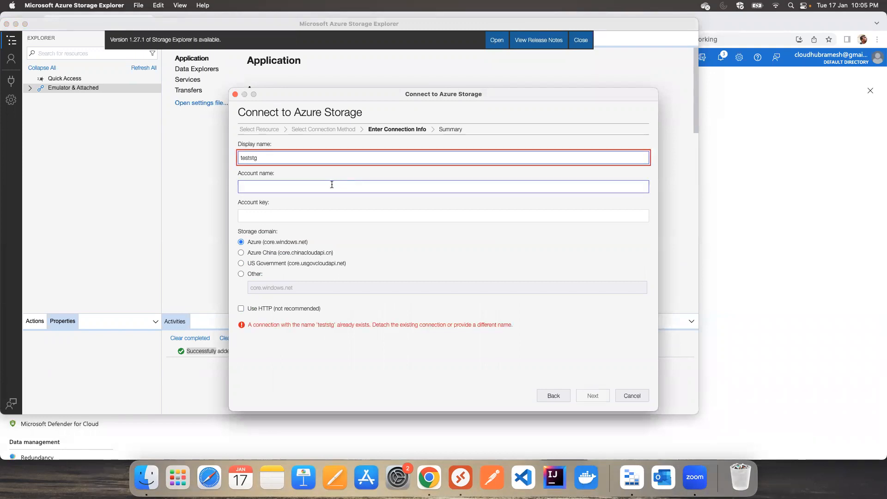
type("01")
left_click(326, 185)
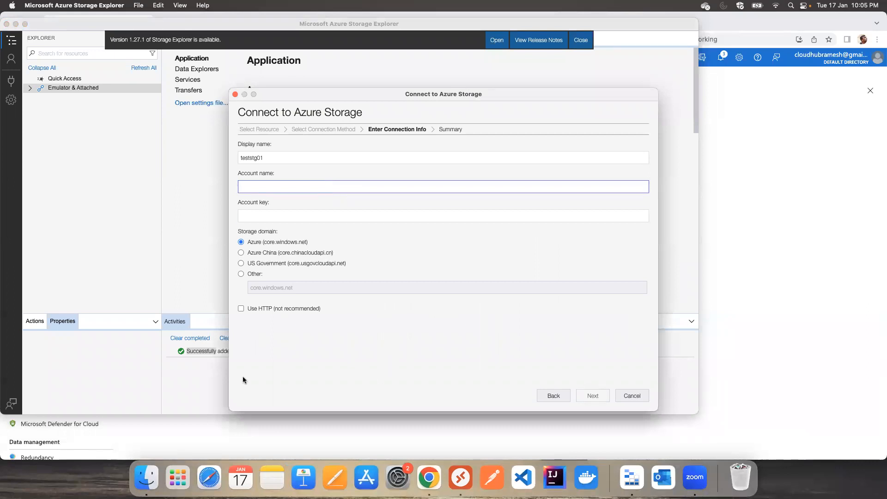
left_click(241, 434)
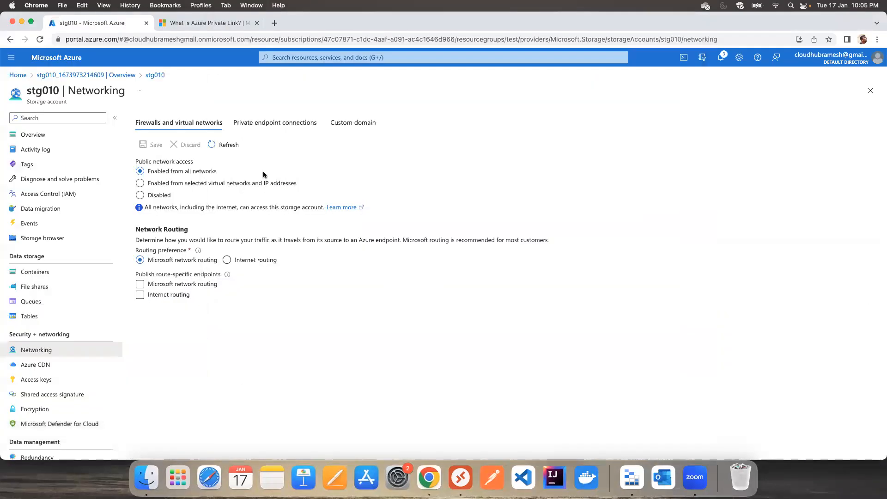
double_click(46, 92)
key("super+c")
key("super+Tab")
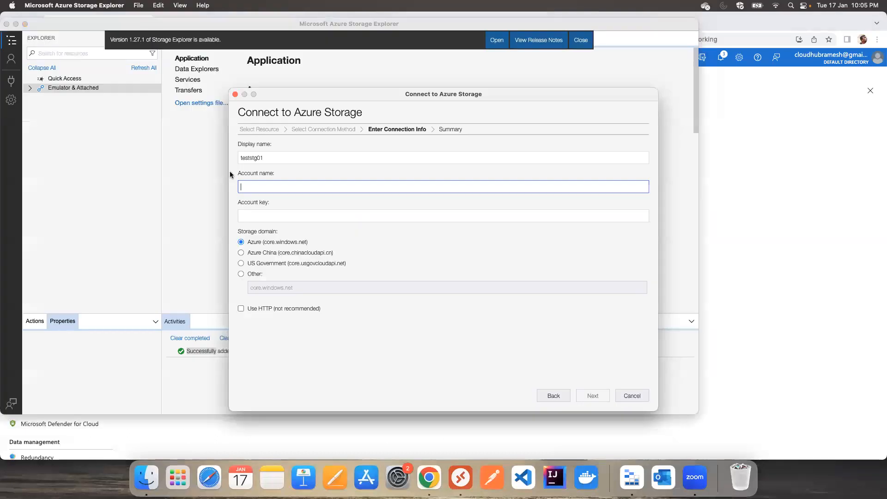
key("super+v")
Open the access keys of stg010 in the Azure portal to fill in the connection's account key.
left_click(271, 215)
key("super+Tab")
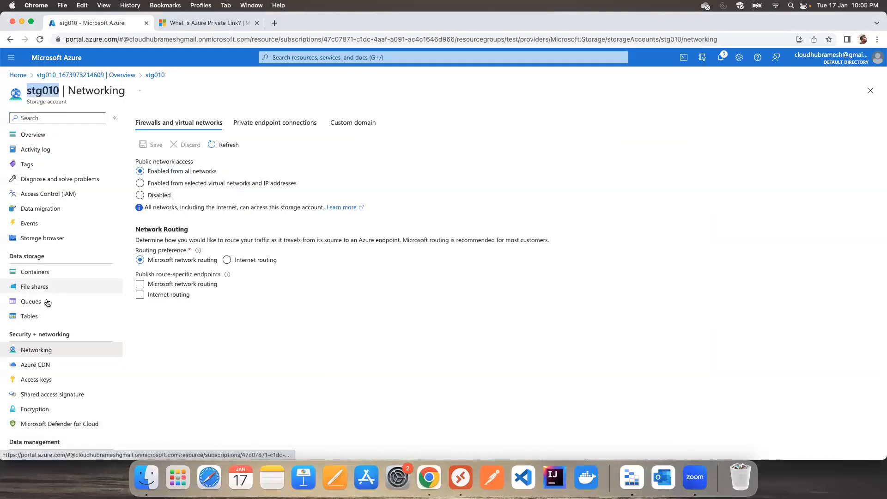
left_click(33, 384)
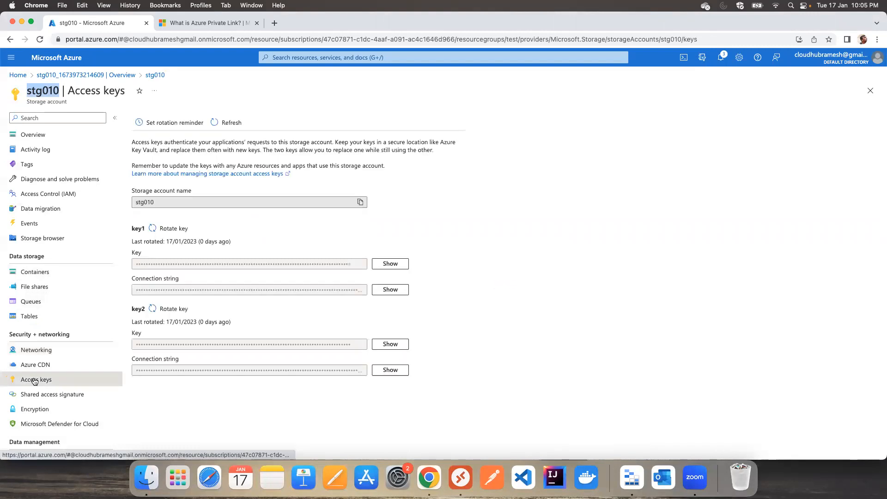
Try to copy the key1 access key into the connection's account key field, and clear the field again.
left_click(390, 263)
left_click(360, 264)
left_click(390, 263)
key("super+Tab")
key("super+v")
double_click(301, 217)
key("BackSpace")
Copy stg010's key1 access key from the Azure portal and paste it as the connection's account key.
key("super+Tab")
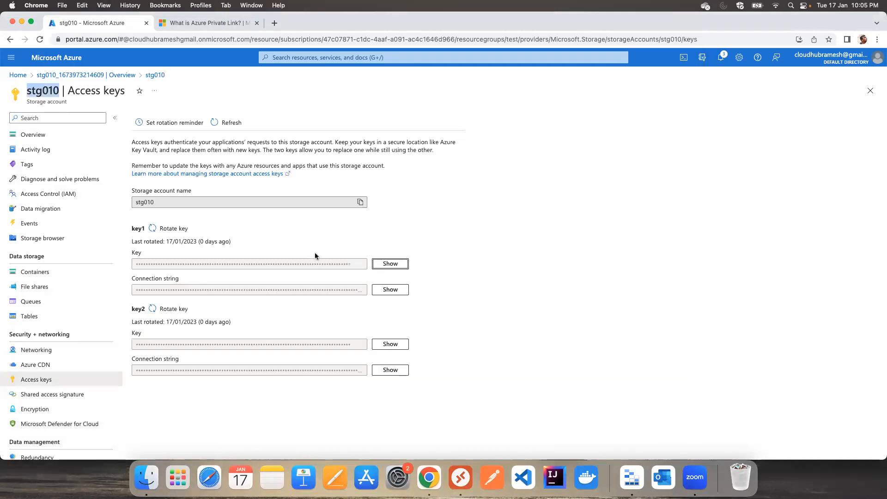
left_click(378, 265)
left_click(361, 264)
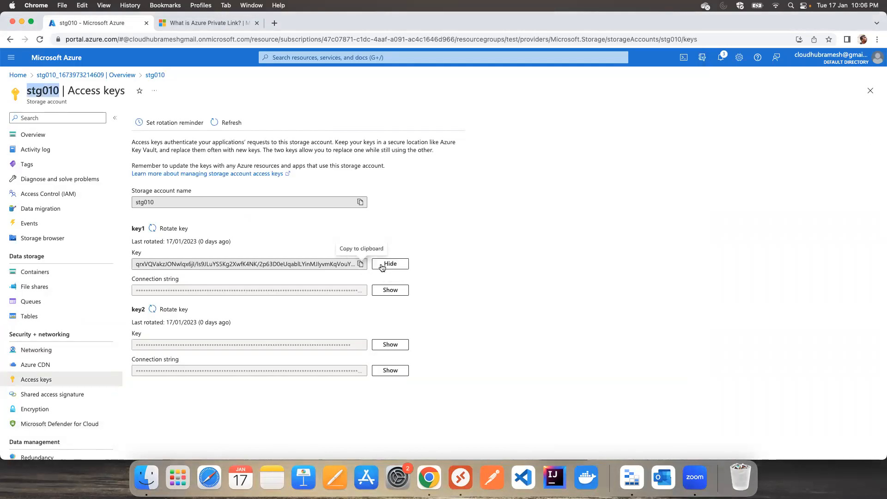
key("super+Tab")
key("super+v")
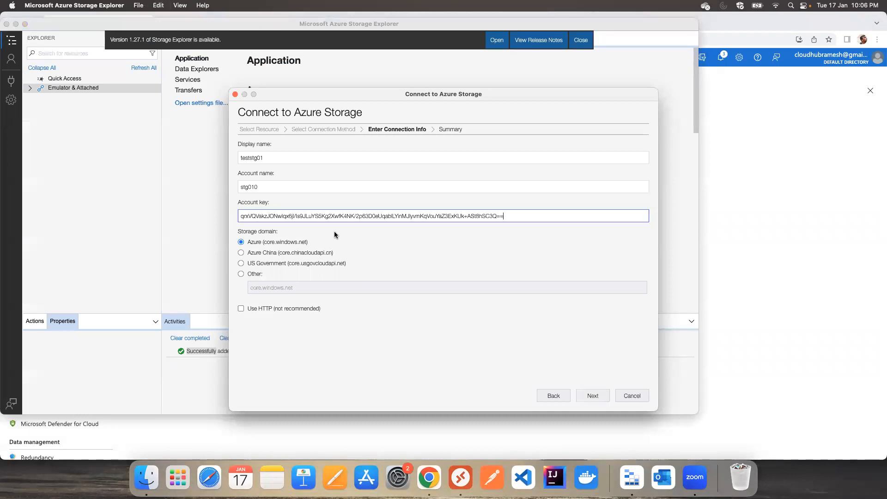
Connect to the storage account and list the blob containers under teststg01.
left_click(588, 395)
left_click(592, 396)
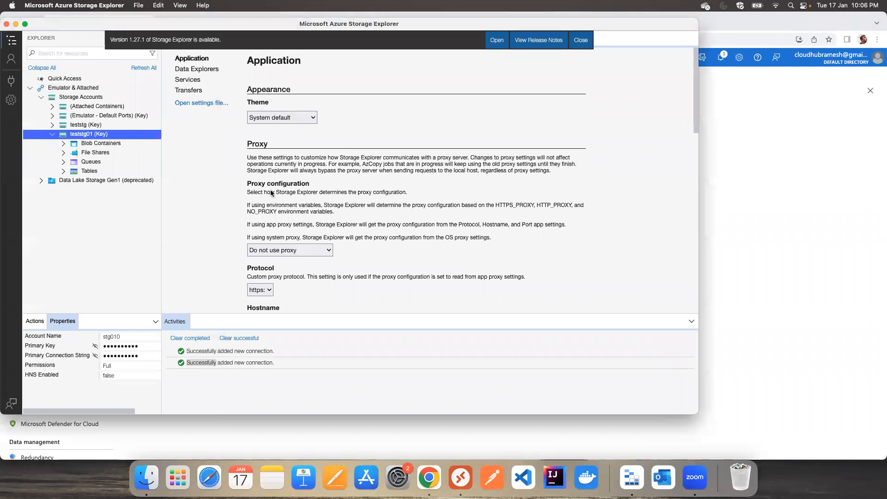
left_click(64, 144)
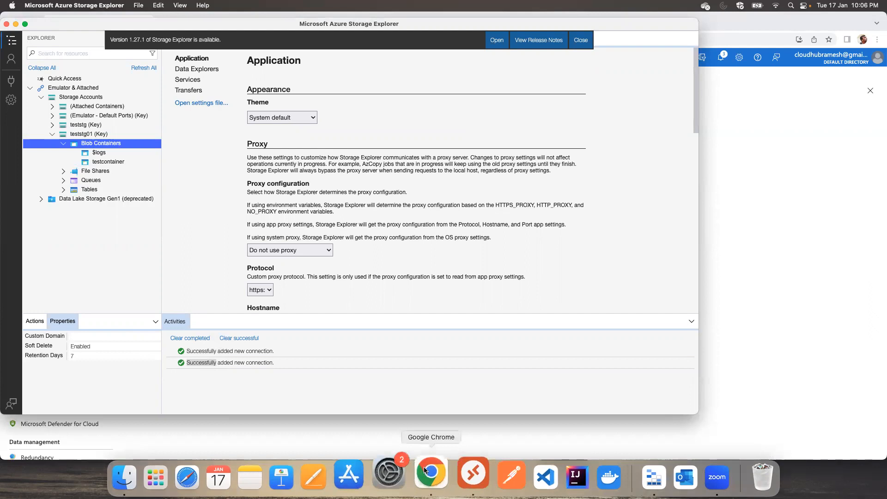
Return to the Azure portal in Chrome, set stg010's public network access to Disabled and save the networking settings.
left_click(428, 477)
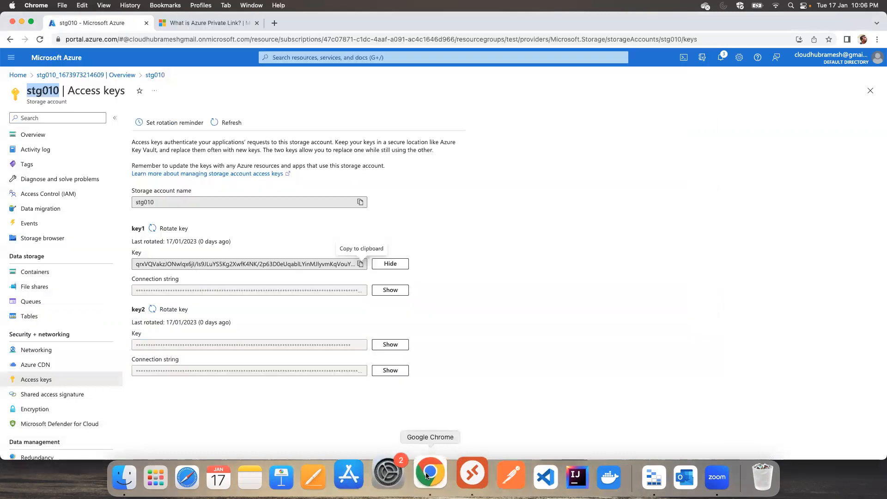
left_click(44, 350)
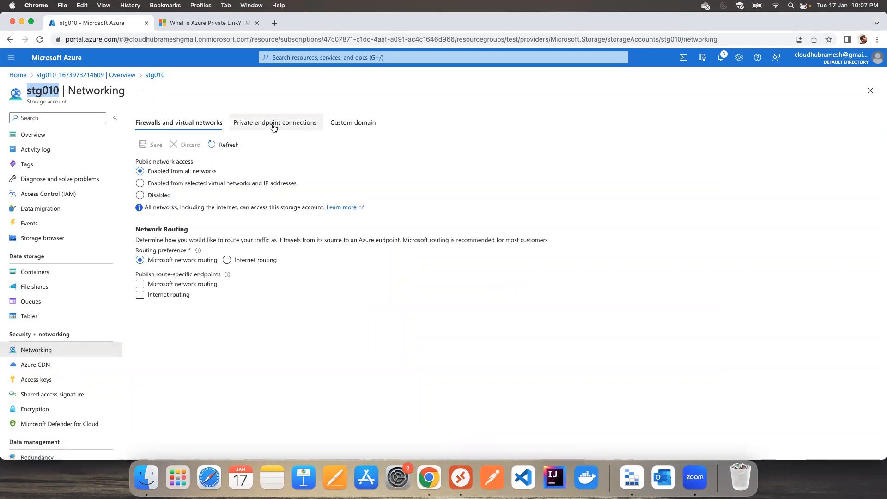
left_click(140, 194)
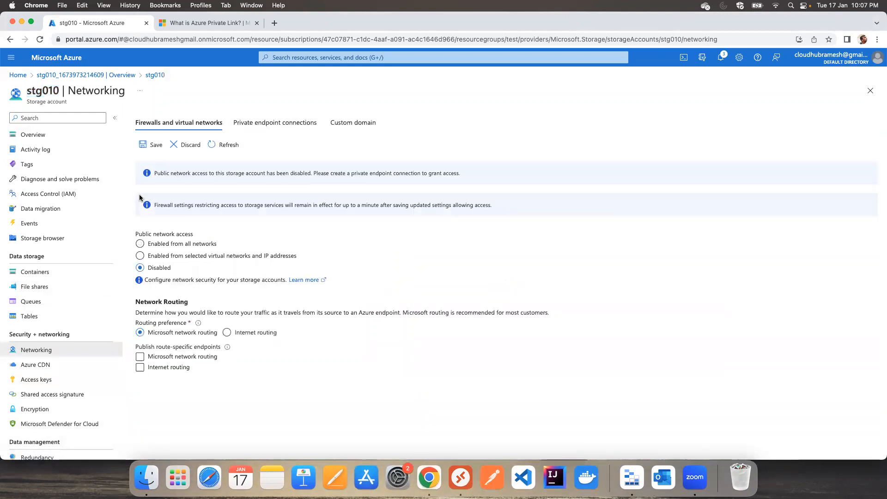
left_click(148, 145)
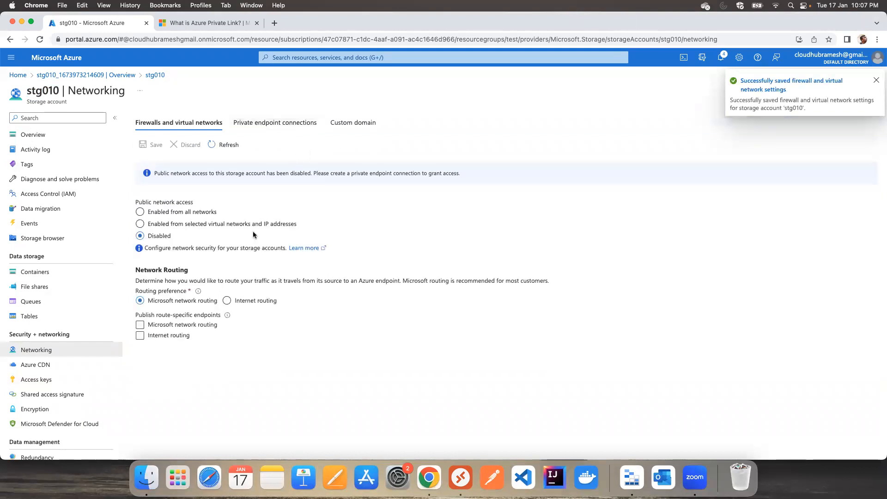
Start a private endpoint for stg010 named stg01pvtendpoint in resource group test, with blob as target sub-resource.
left_click(274, 123)
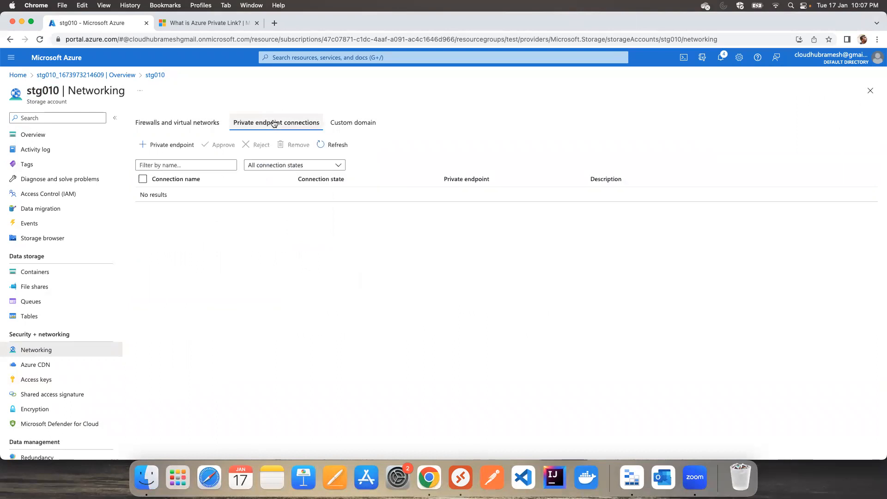
left_click(167, 145)
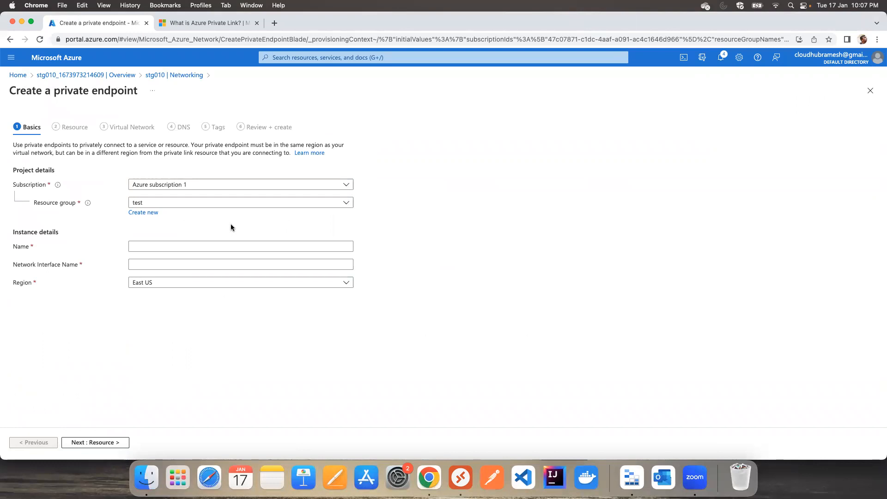
left_click(206, 245)
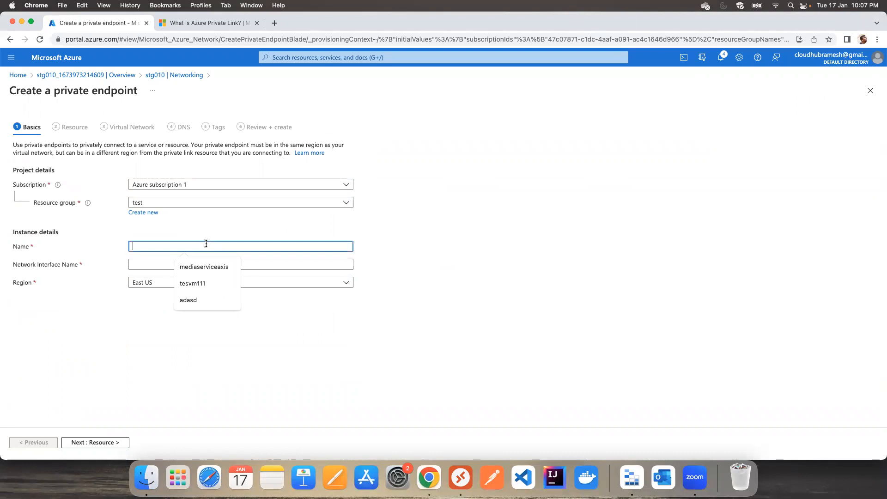
type("stg01pvtendpoint")
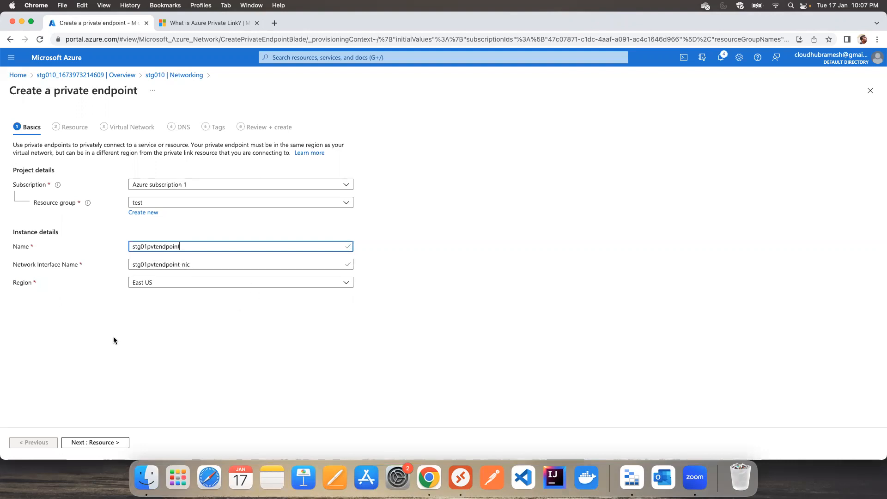
left_click(98, 443)
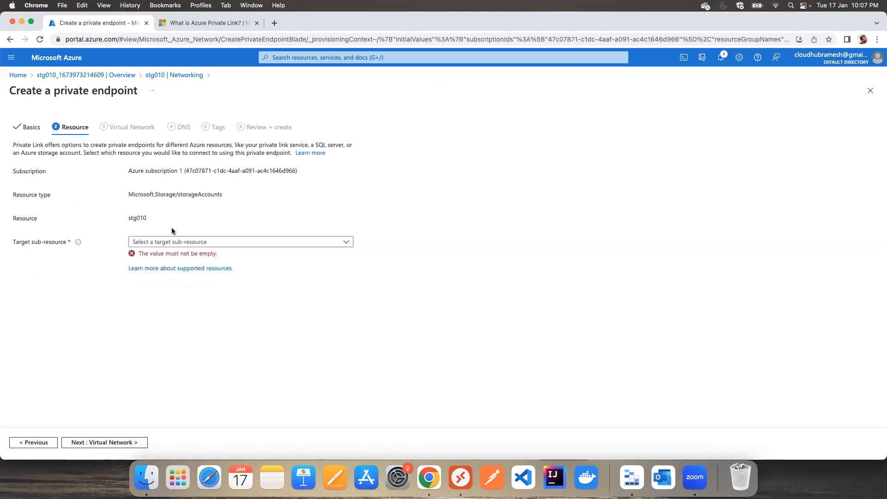
left_click(176, 242)
left_click(140, 255)
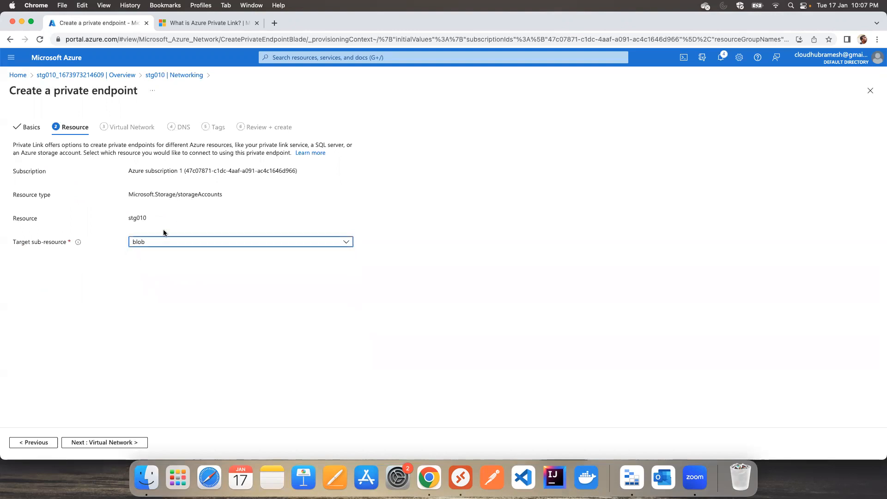
left_click(93, 443)
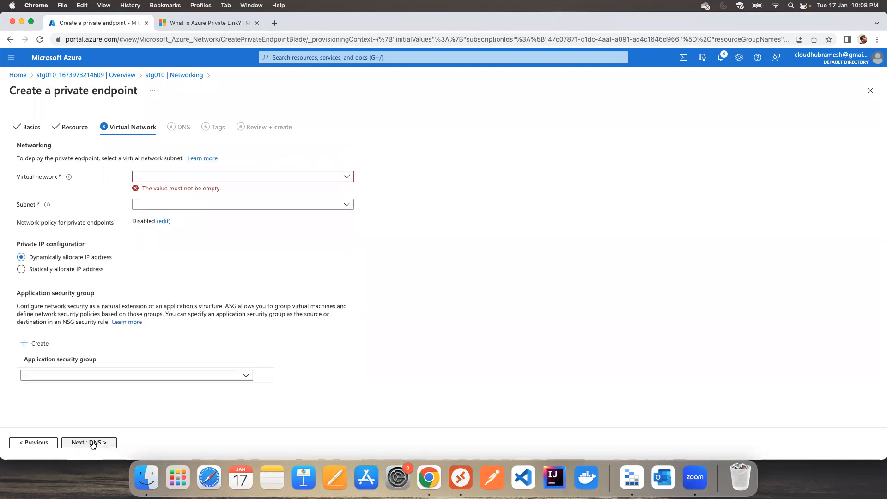
Try to select a virtual network for the private endpoint, and discard the unfinished endpoint.
left_click(285, 179)
left_click(285, 179)
left_click(286, 179)
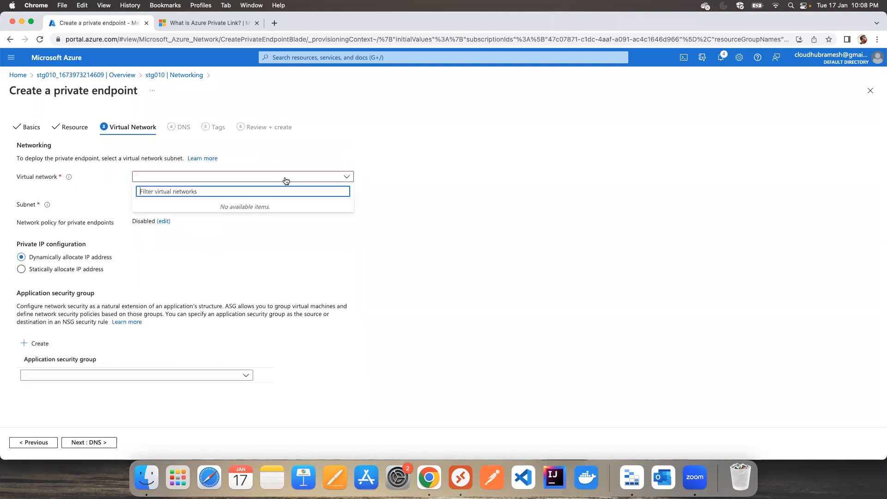
left_click(247, 207)
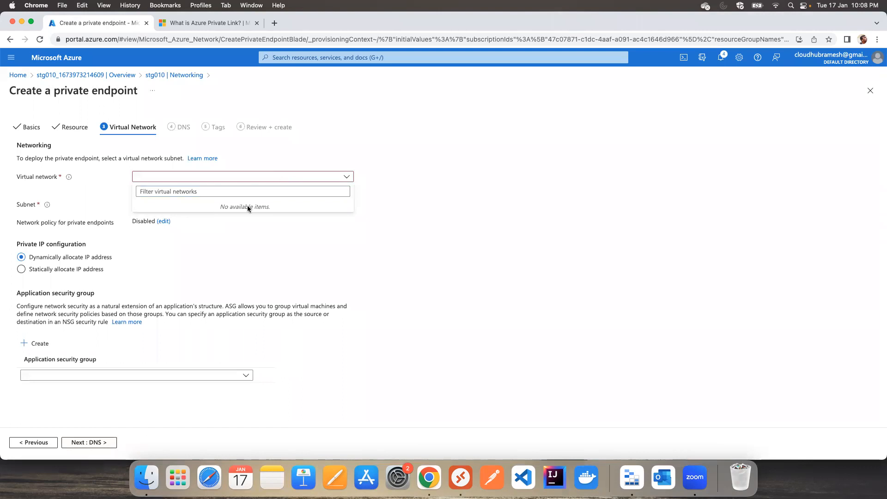
left_click(179, 191)
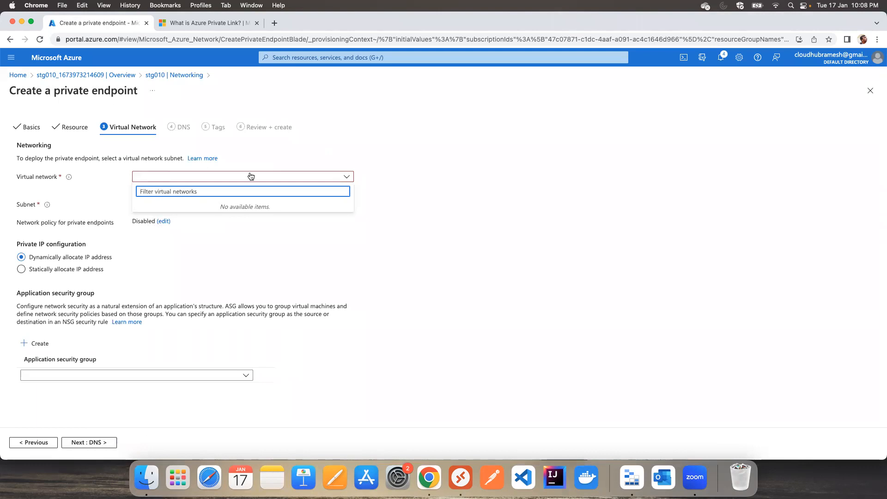
left_click(273, 176)
left_click(273, 176)
left_click(273, 176)
left_click(273, 176)
left_click(273, 176)
left_click(272, 176)
left_click(273, 175)
left_click(273, 176)
left_click(869, 91)
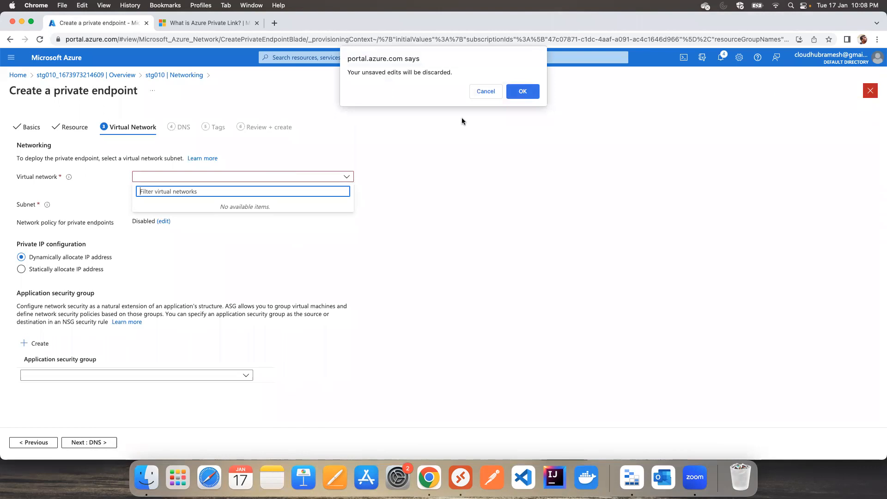
left_click(514, 95)
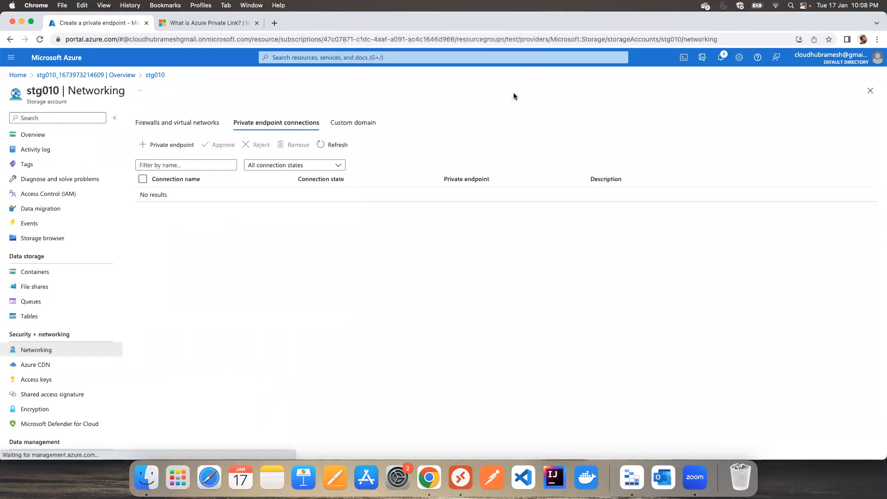
Search the portal for "priva" and open the Private endpoints service.
left_click(363, 58)
type("priva")
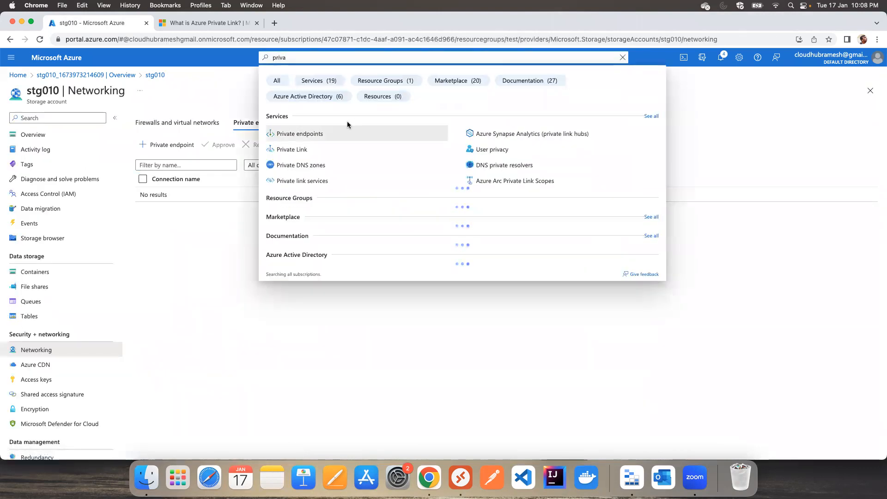
left_click(319, 135)
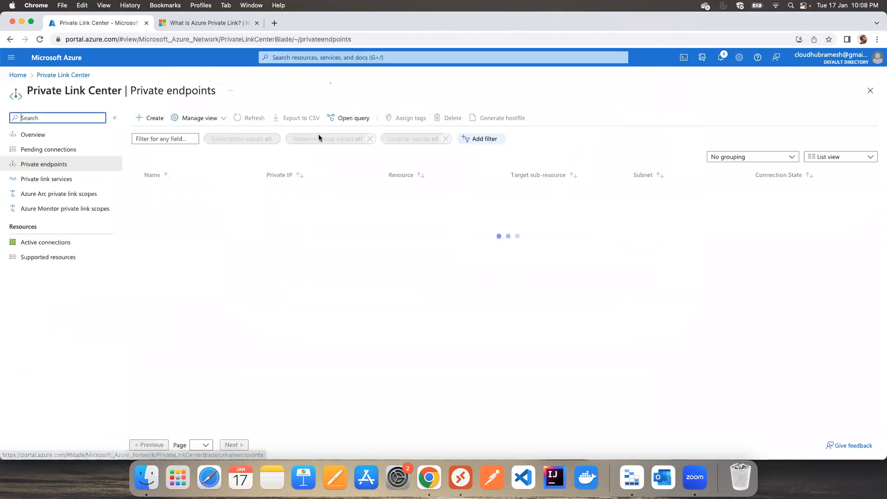
left_click(150, 119)
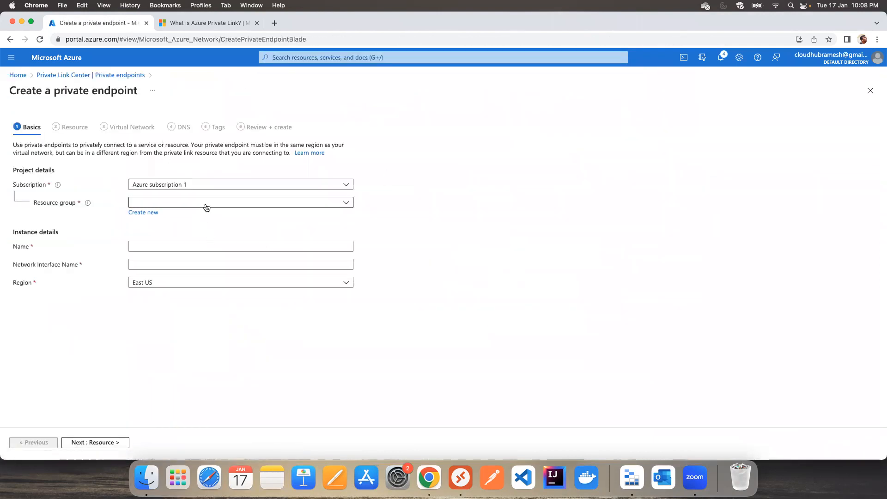
left_click(208, 207)
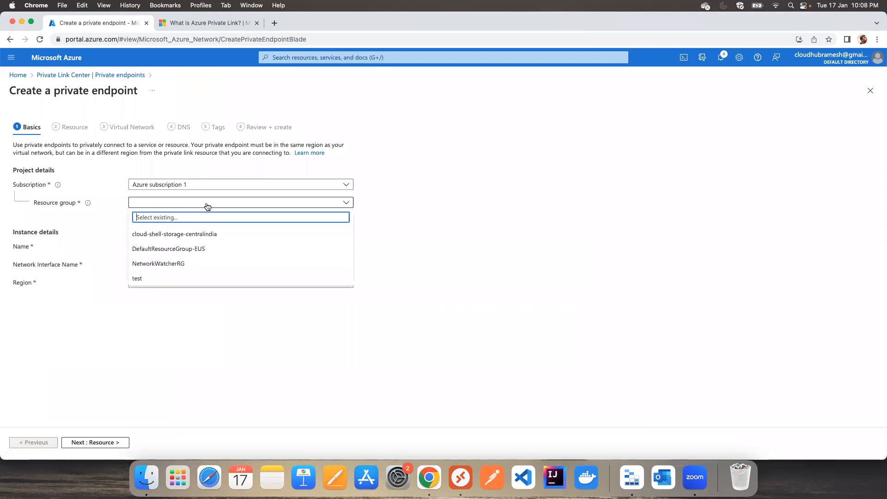
left_click(145, 278)
left_click(184, 245)
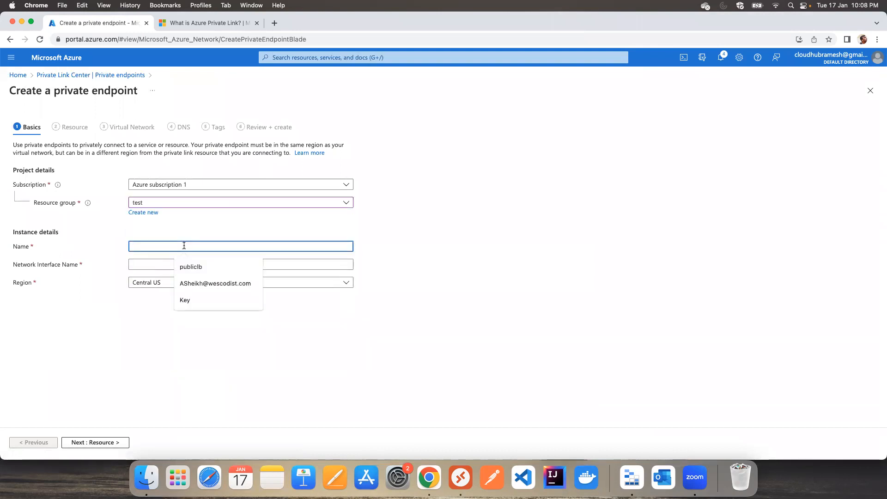
type("p")
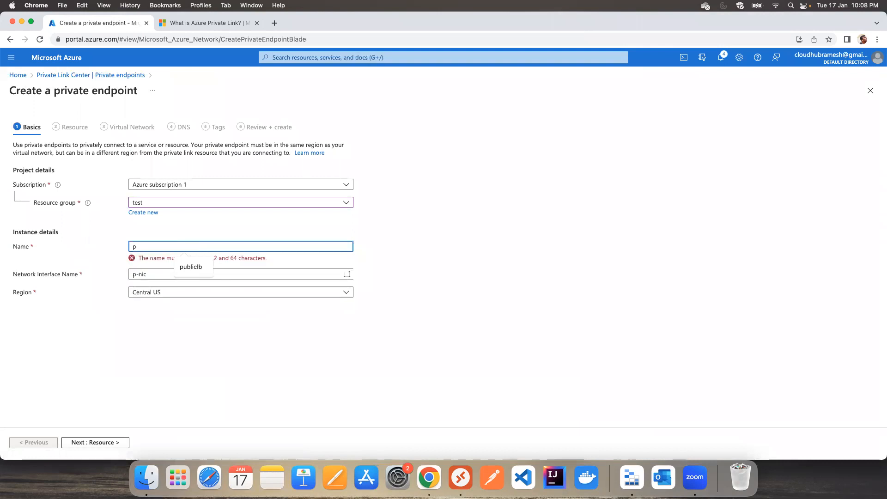
type("vtend")
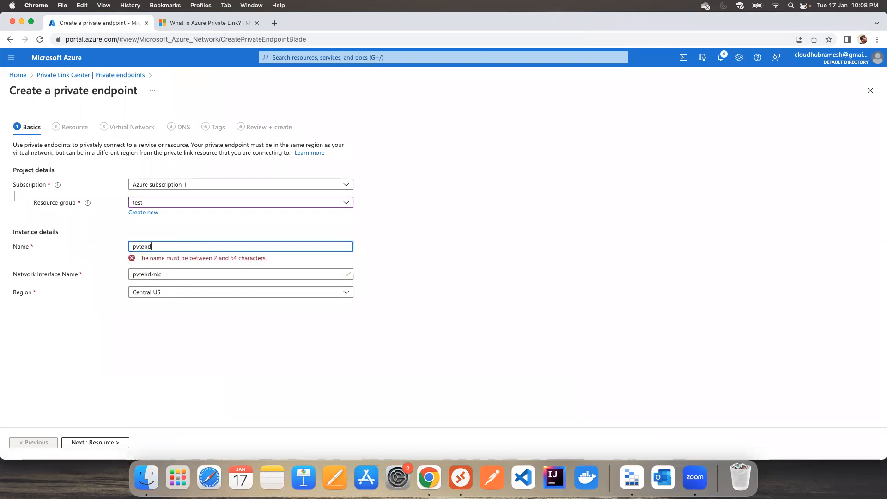
type("poins")
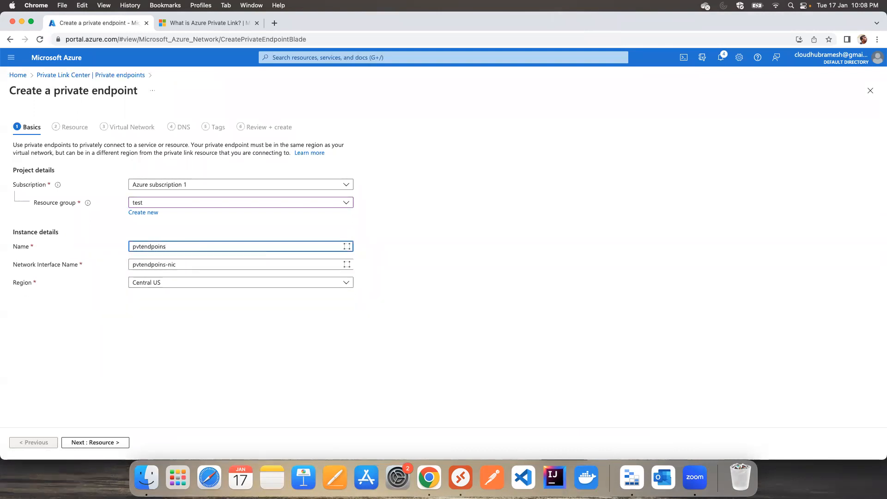
left_click(153, 284)
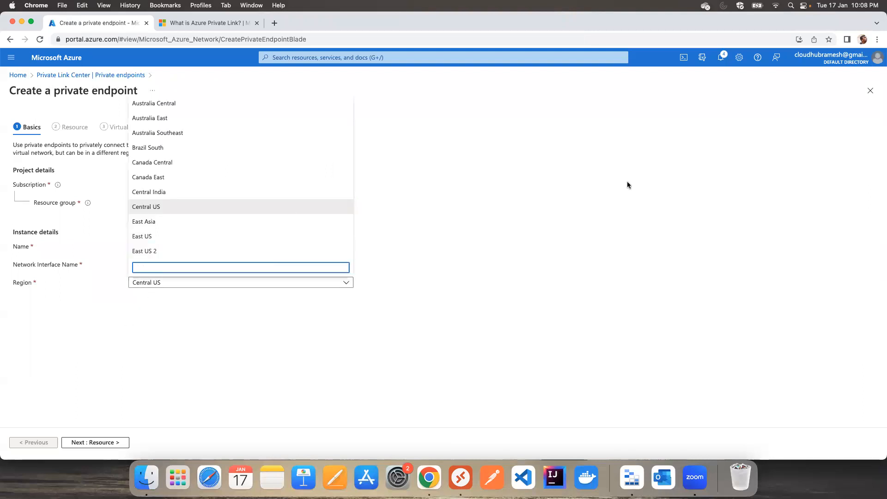
left_click(870, 92)
left_click(517, 91)
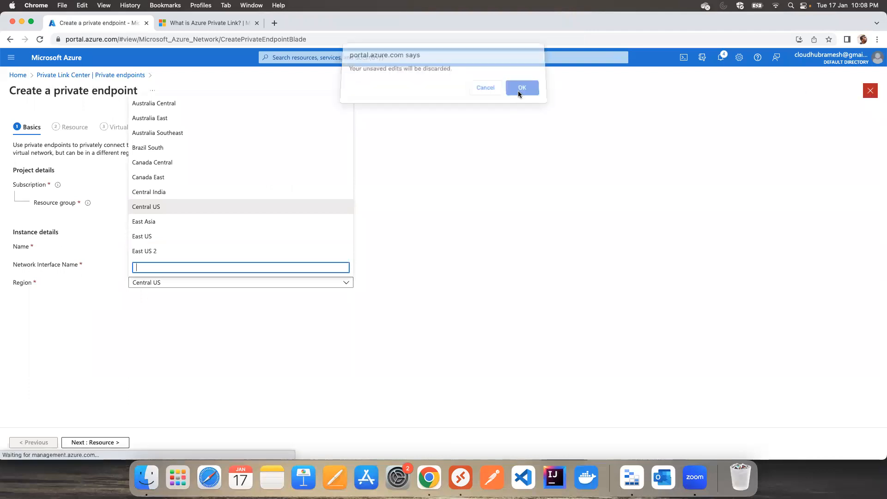
left_click(870, 92)
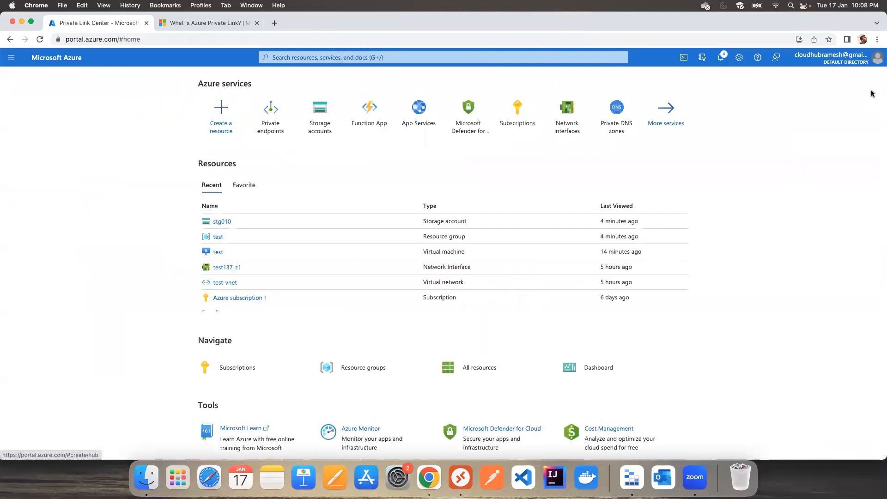
Examine the location and networking details of storage account stg010.
left_click(222, 222)
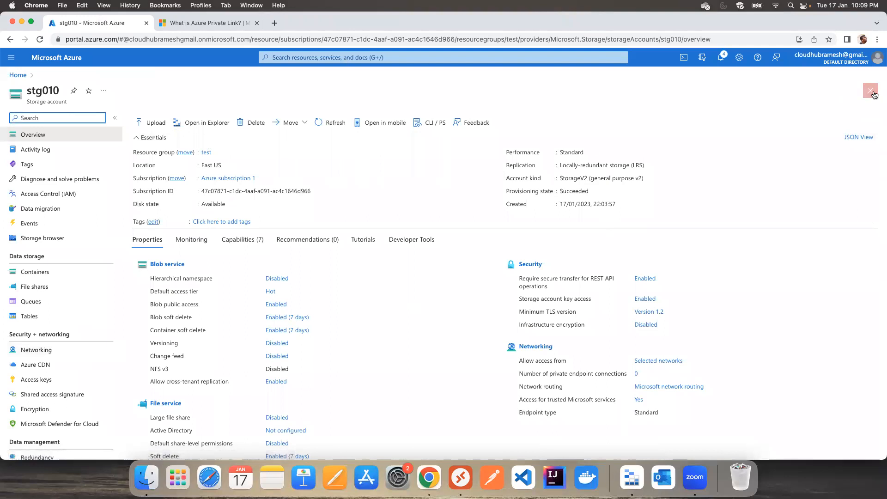
left_click(870, 91)
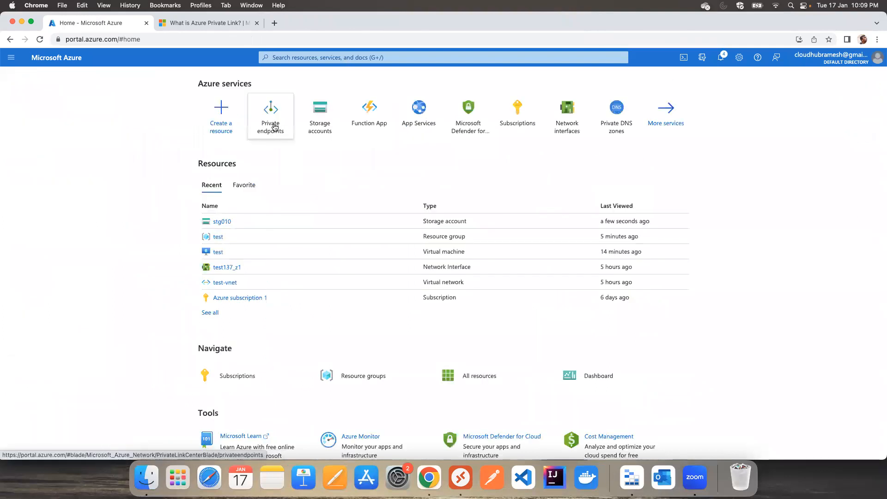
mouse_move(275, 127)
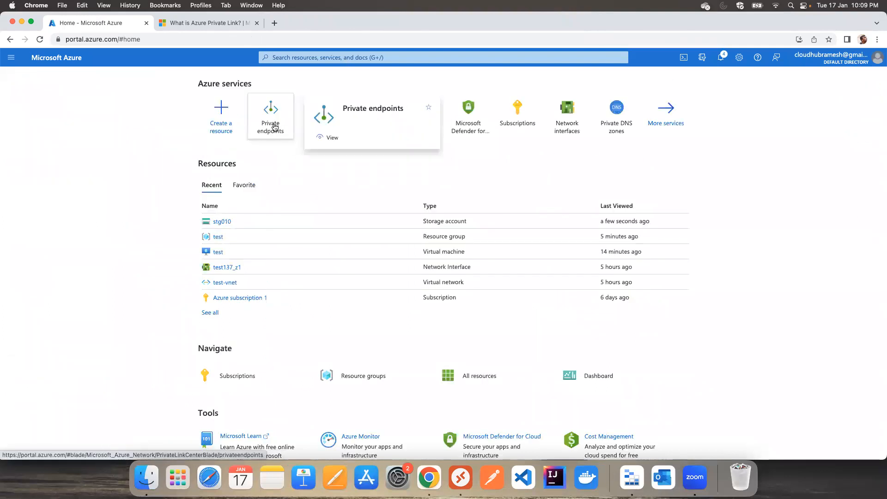
Delete storage account stg010 from resource group test, confirming the deletion with the account name.
left_click(219, 238)
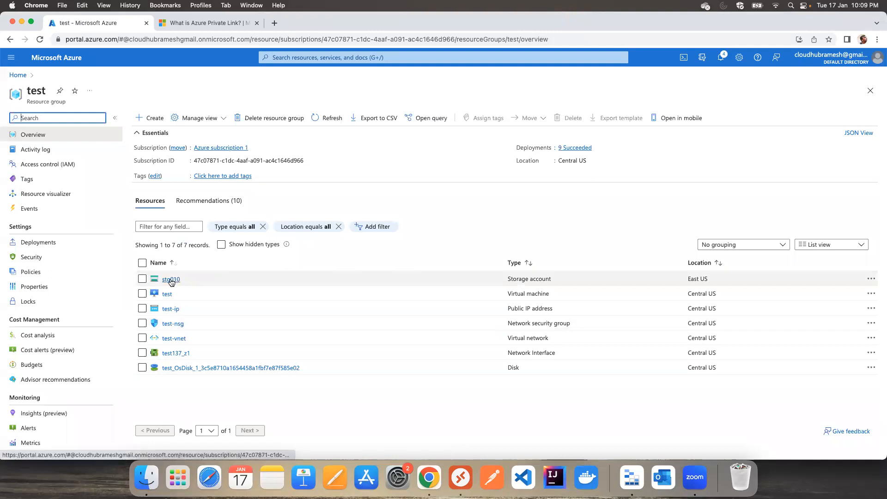
left_click(142, 279)
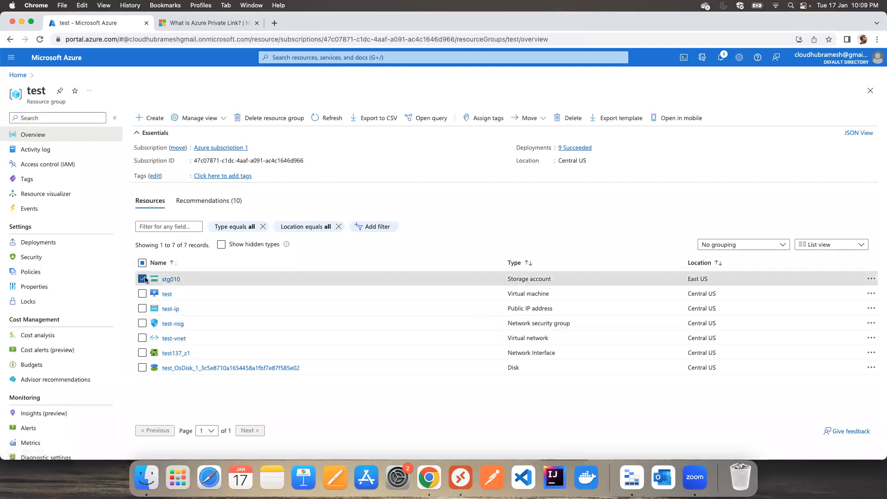
left_click(169, 279)
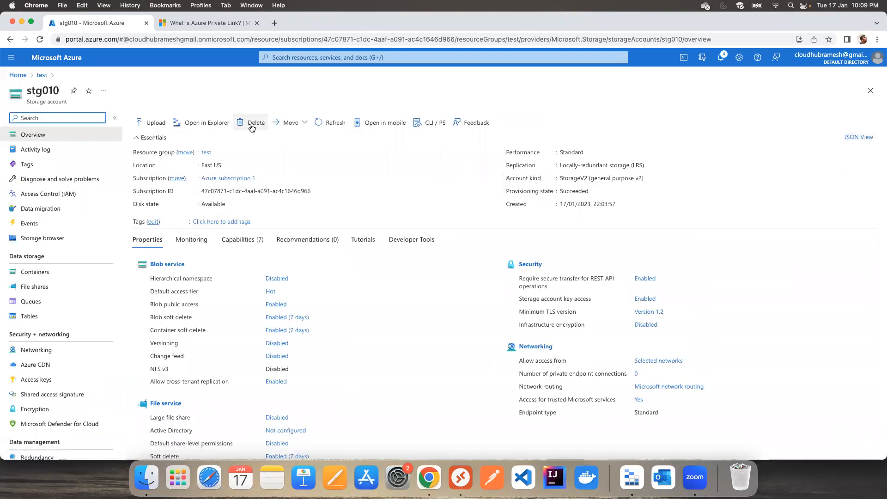
left_click(252, 124)
double_click(17, 101)
key("super+c")
left_click(60, 257)
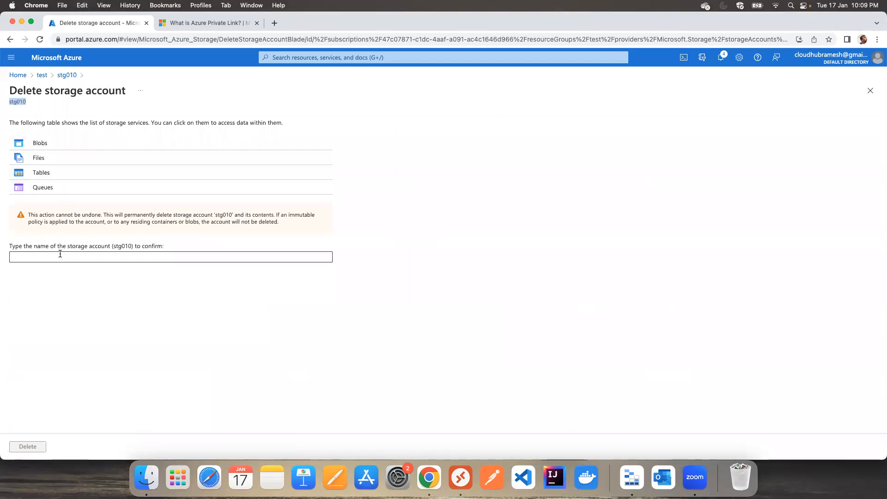
key("super+v")
left_click(26, 447)
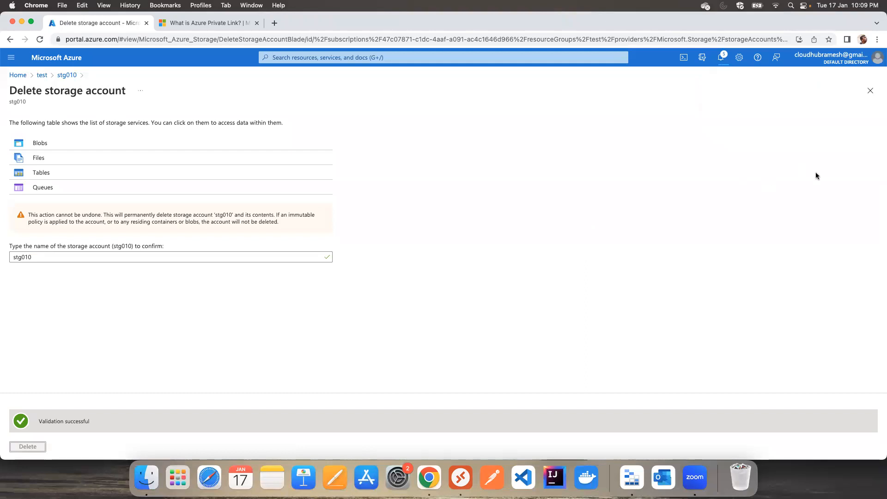
Start a new storage account in resource group test and name it stg0101test.
left_click(543, 58)
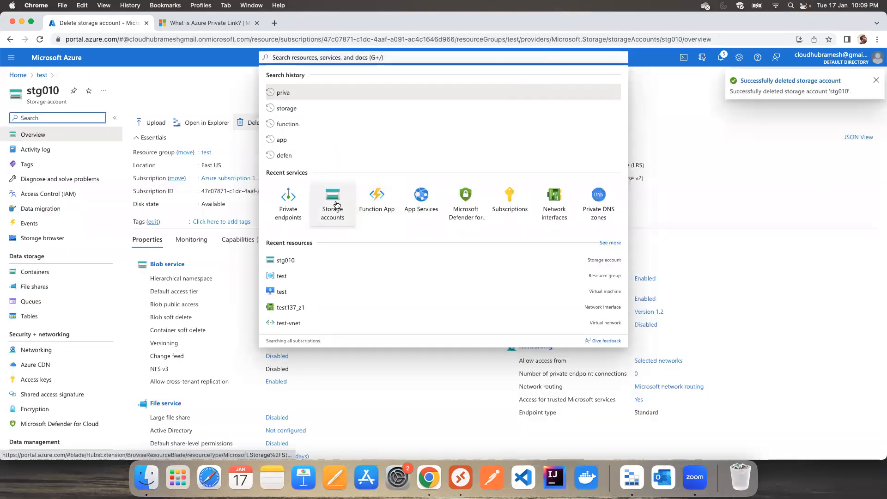
left_click(334, 200)
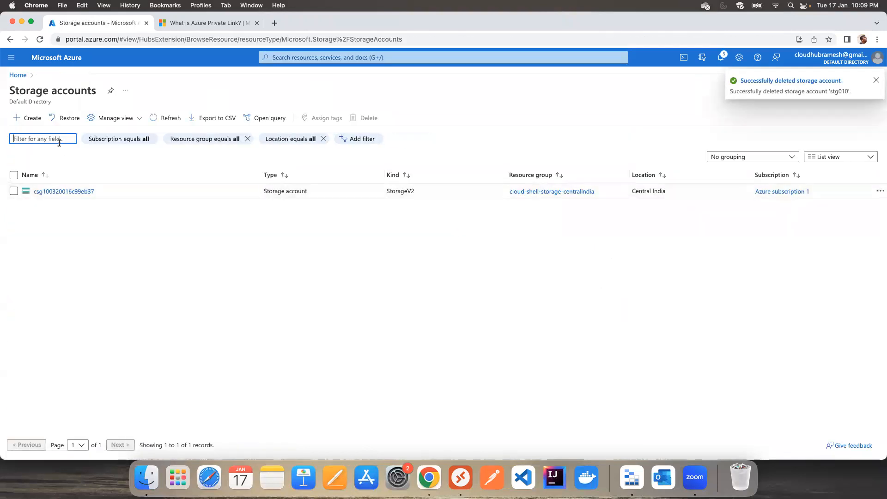
left_click(28, 118)
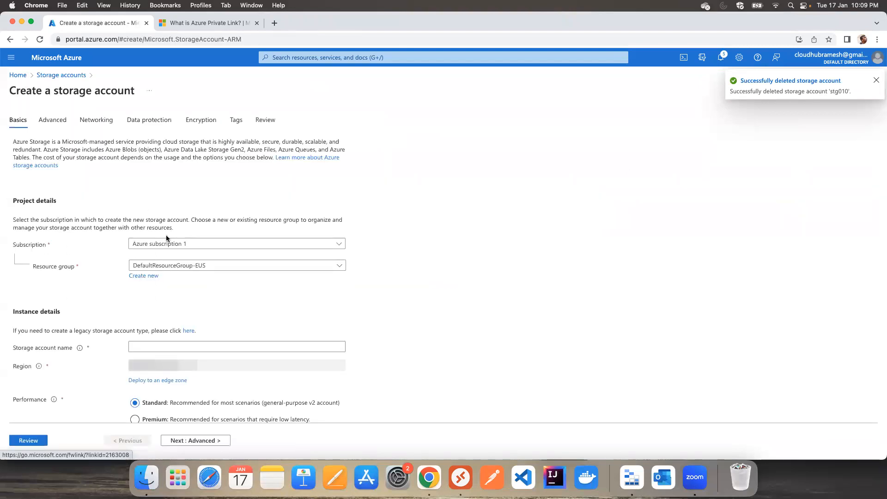
left_click(188, 265)
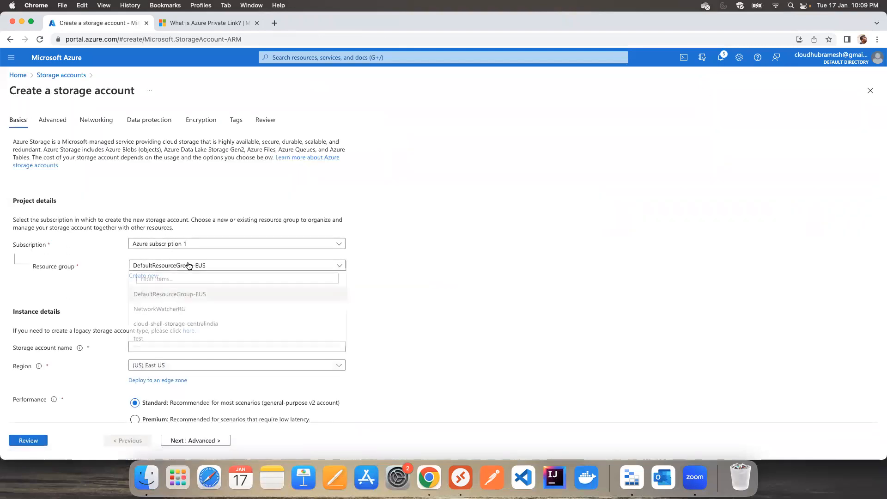
left_click(152, 340)
left_click(180, 346)
type("stg0101")
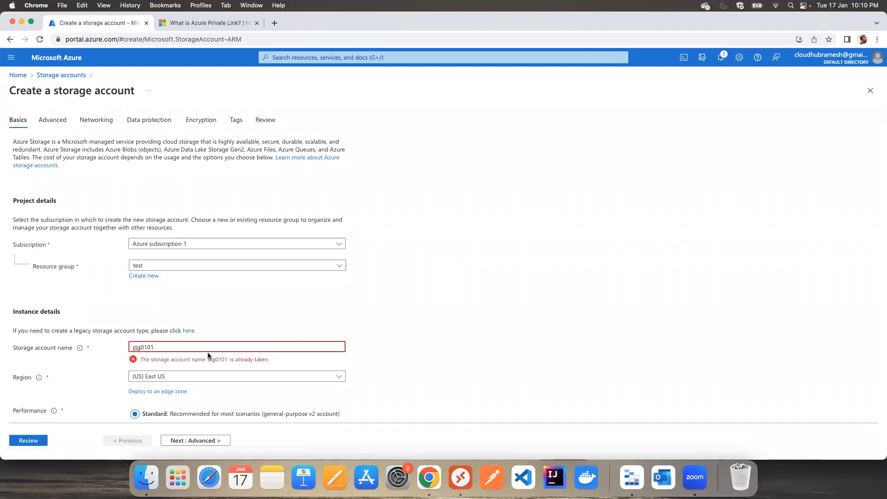
type("test")
Set redundancy to Locally-redundant storage (LRS) and region to (US) Central US, and continue to the networking settings with the default advanced options.
scroll(254, 367, "down", 2)
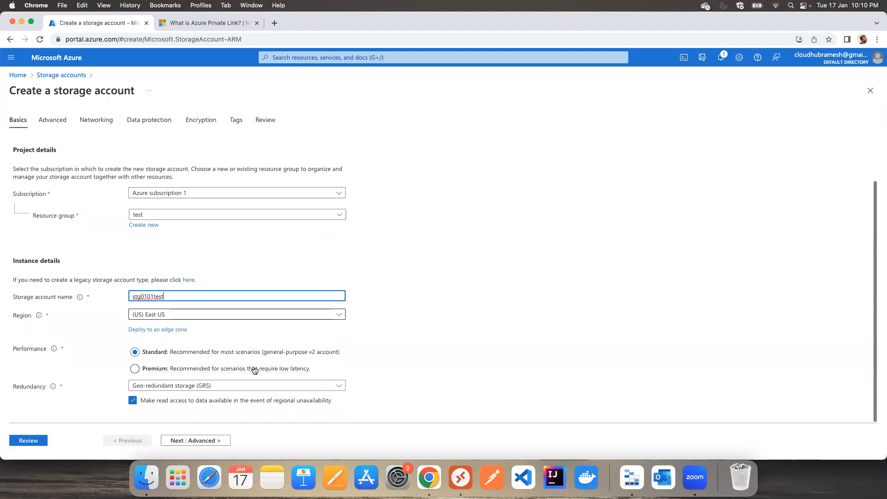
left_click(177, 387)
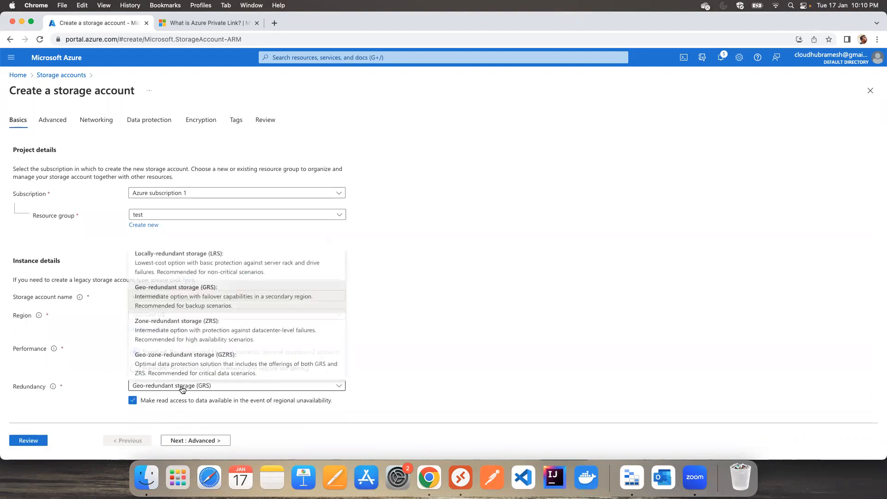
left_click(185, 262)
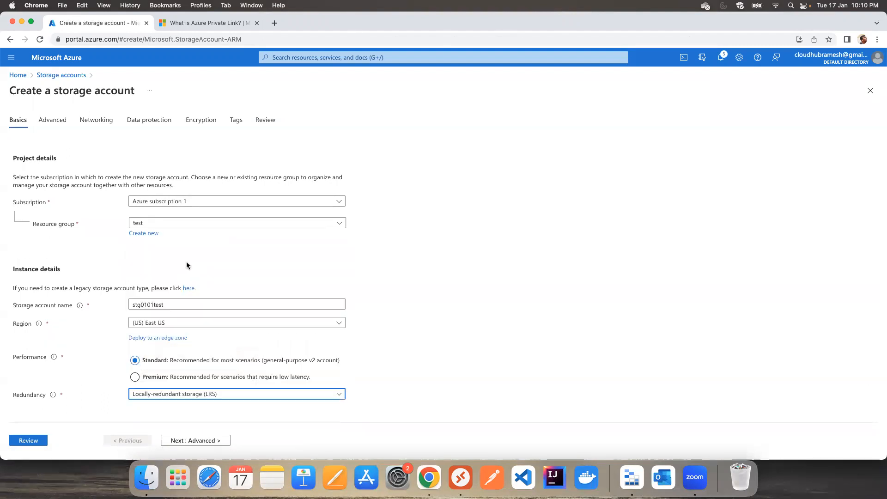
left_click(199, 326)
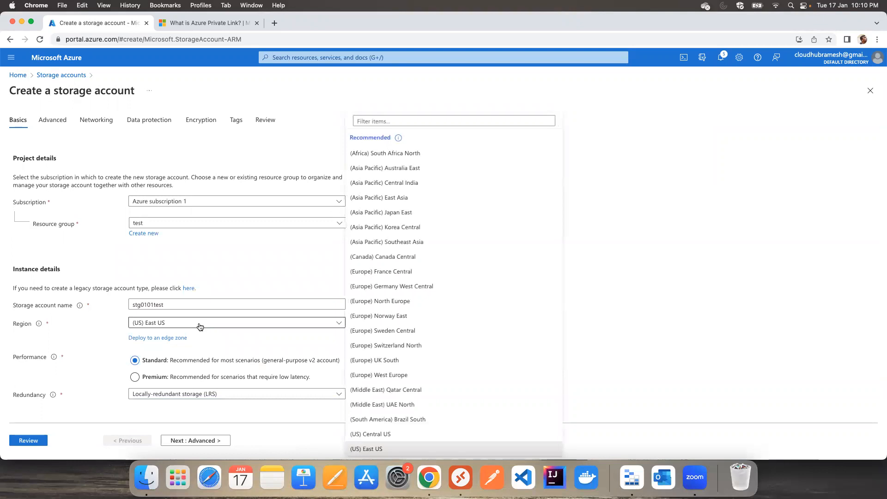
left_click(391, 433)
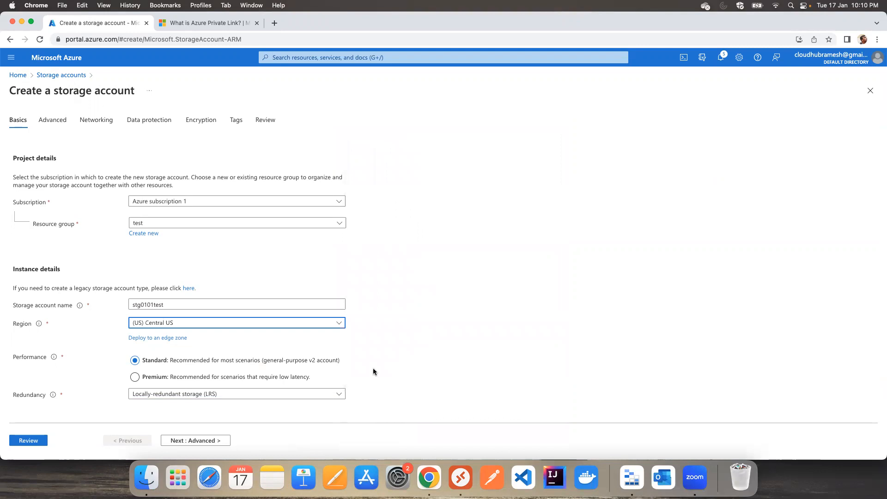
left_click(173, 440)
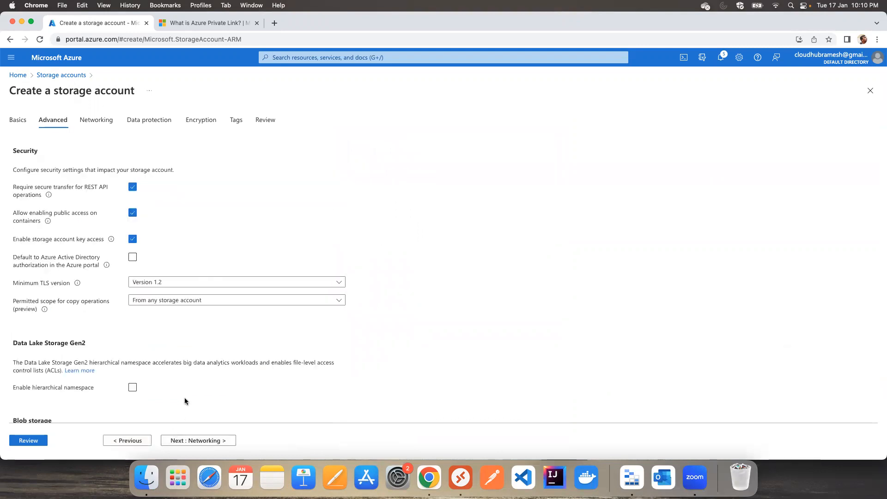
left_click(187, 441)
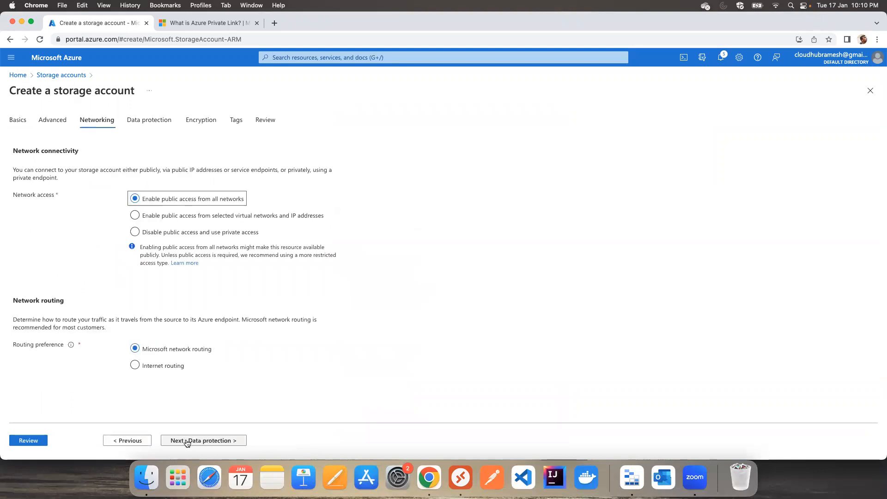
left_click(134, 232)
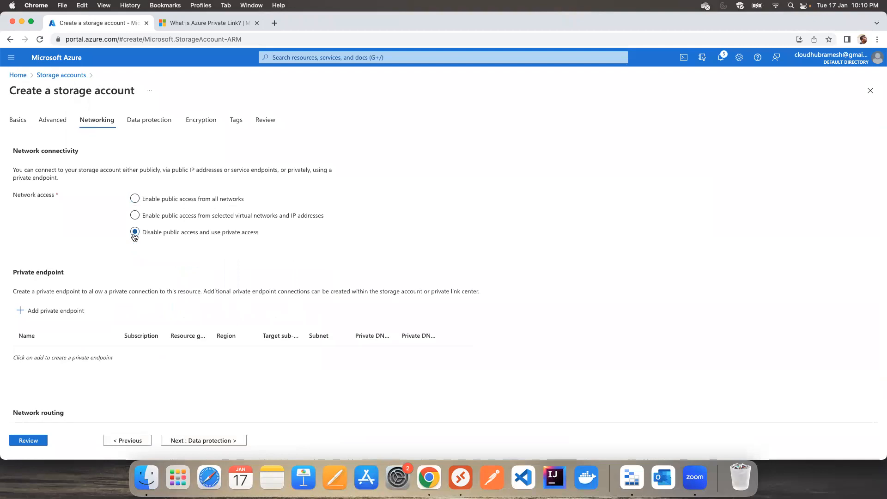
left_click(53, 312)
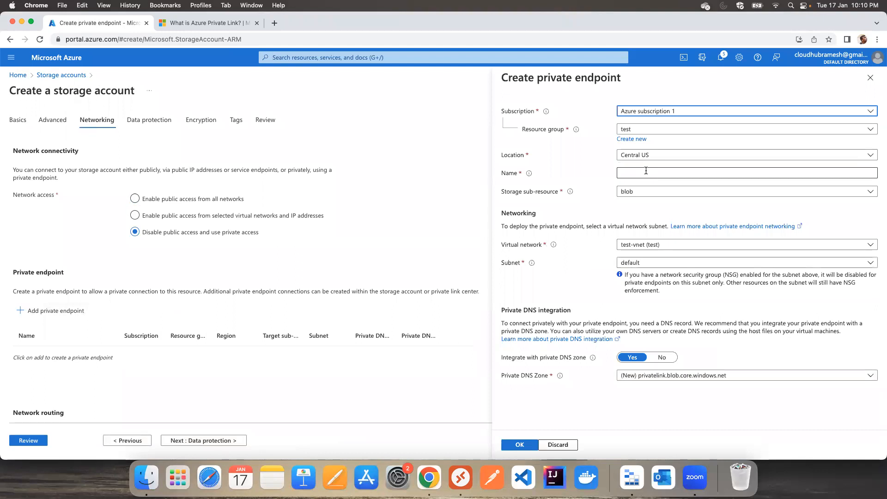
left_click(558, 444)
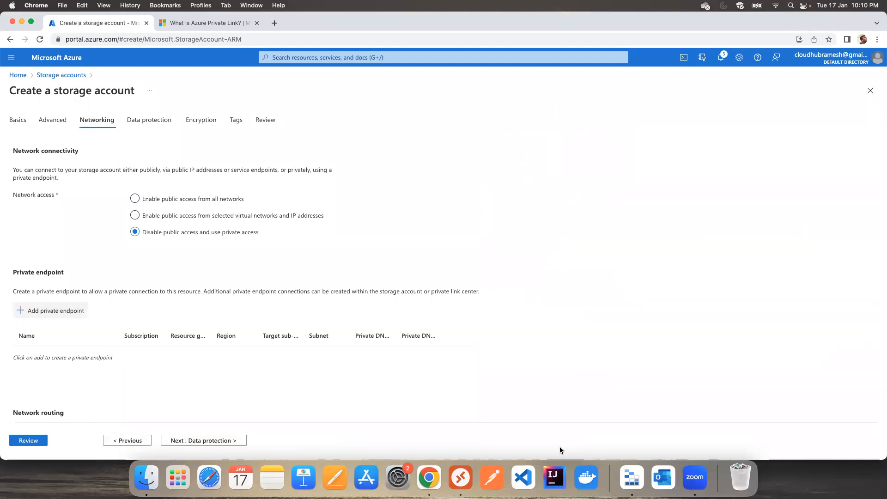
left_click(136, 199)
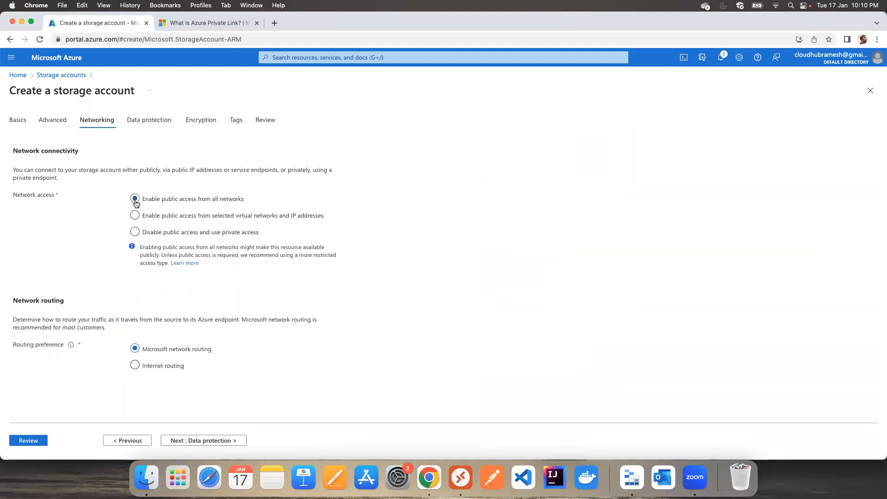
Keep the default data protection and encryption settings and proceed to the storage account's final review.
left_click(180, 441)
left_click(180, 442)
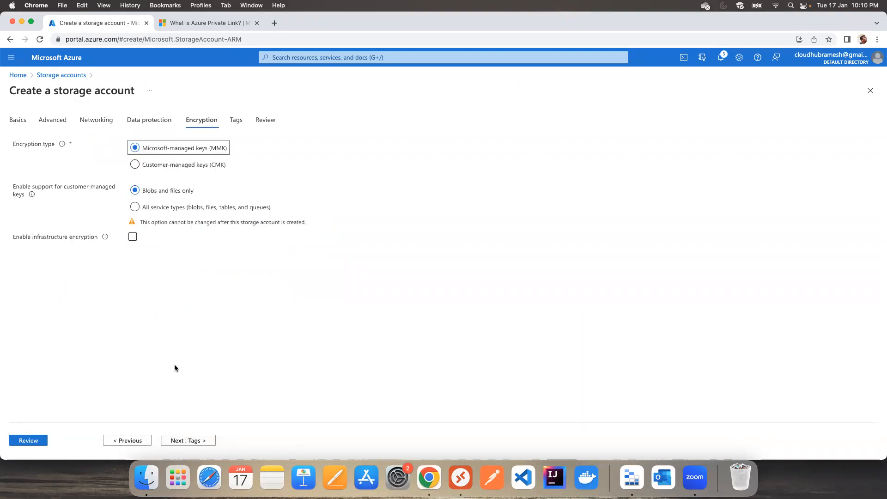
left_click(32, 442)
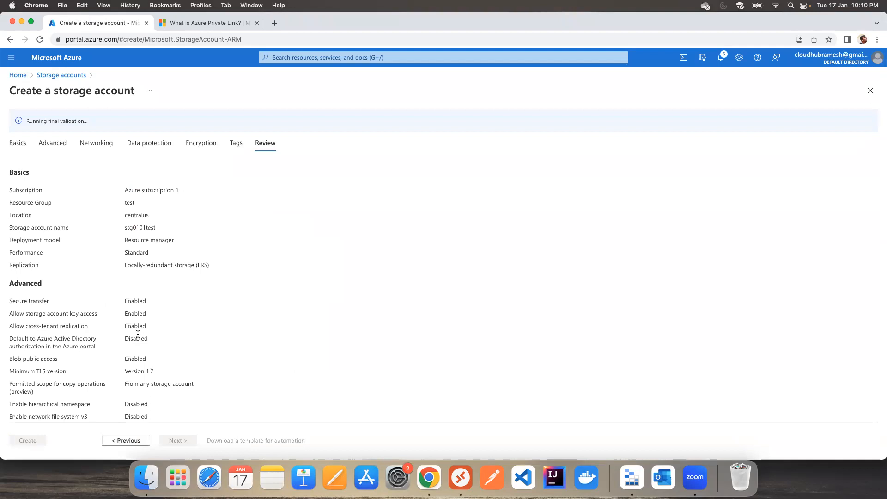
Create the storage account stg0101test with the reviewed settings and go to the deployed resource.
scroll(69, 392, "down", 10)
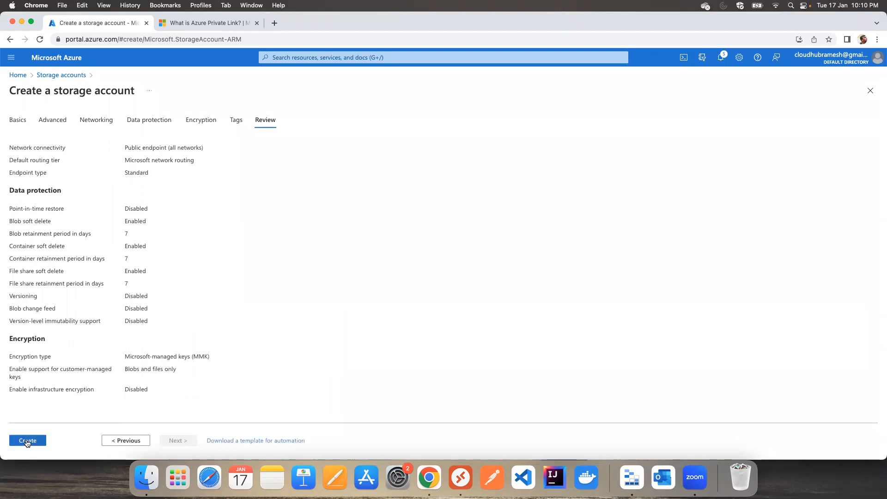
left_click(26, 441)
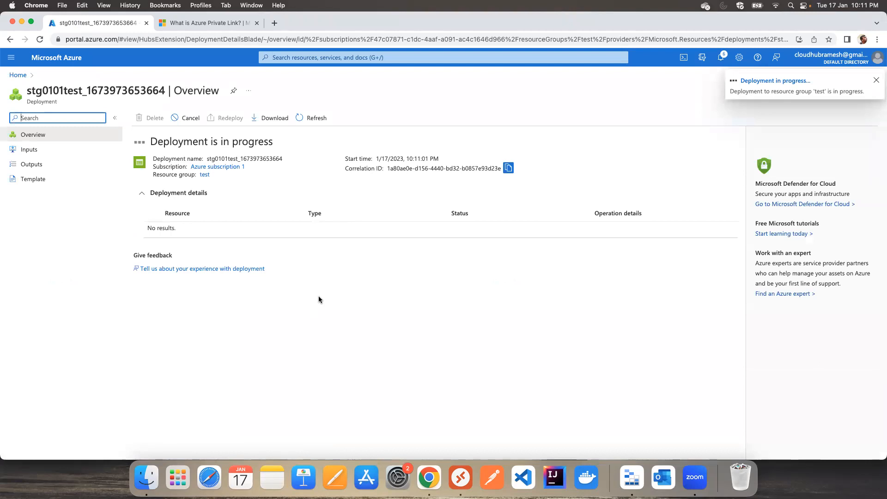
left_click(304, 119)
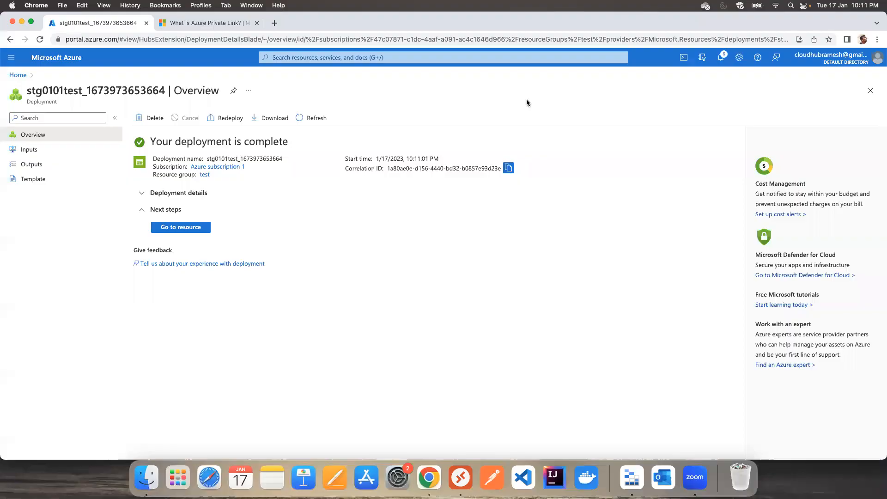
left_click(185, 227)
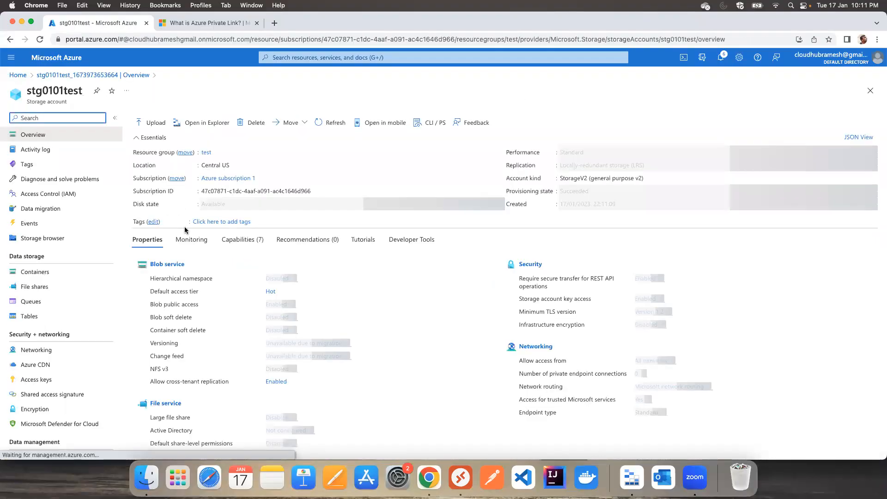
Set public network access of stg0101test to Disabled in its networking settings and save.
left_click(46, 350)
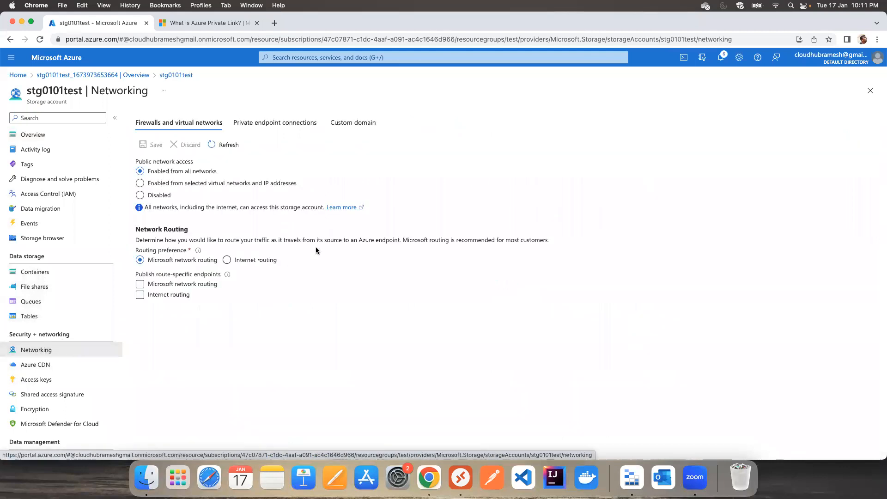
left_click(140, 196)
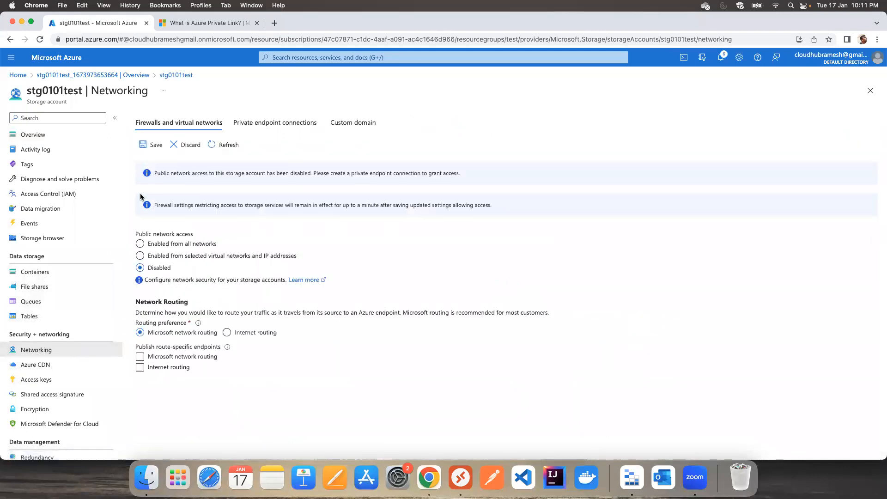
left_click(154, 144)
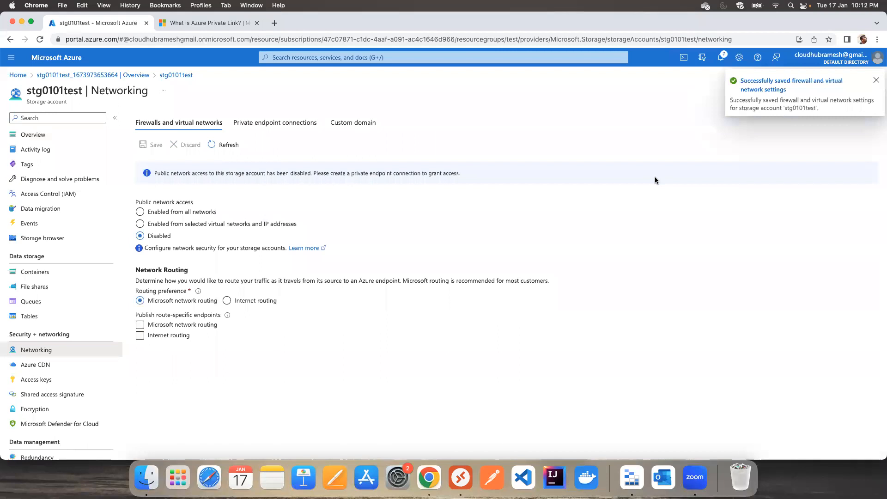
Start a private endpoint for stg0101test in resource group test, named stgpvtendpoint, with region Central US, and continue to the resource settings.
left_click(273, 125)
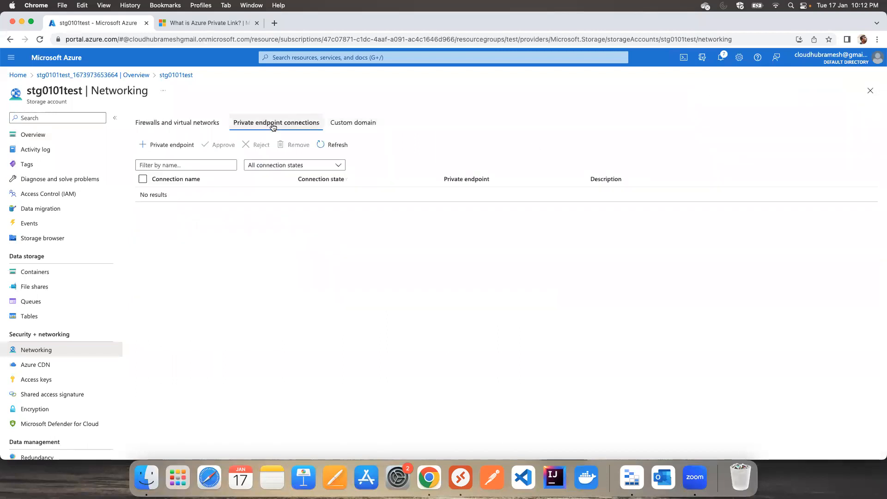
left_click(170, 144)
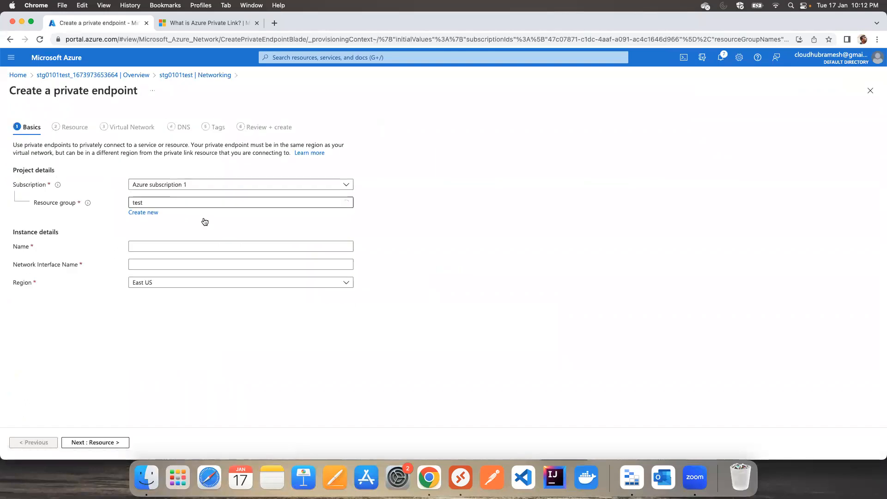
left_click(186, 203)
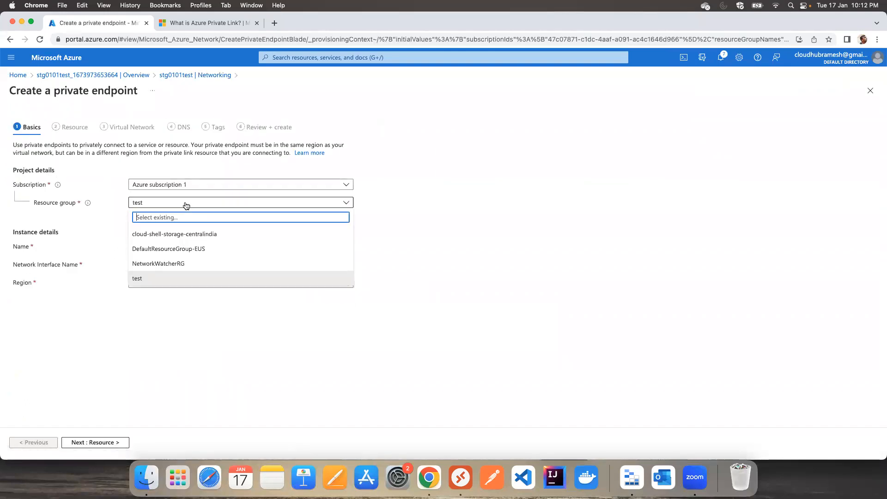
left_click(160, 279)
left_click(165, 246)
type("s")
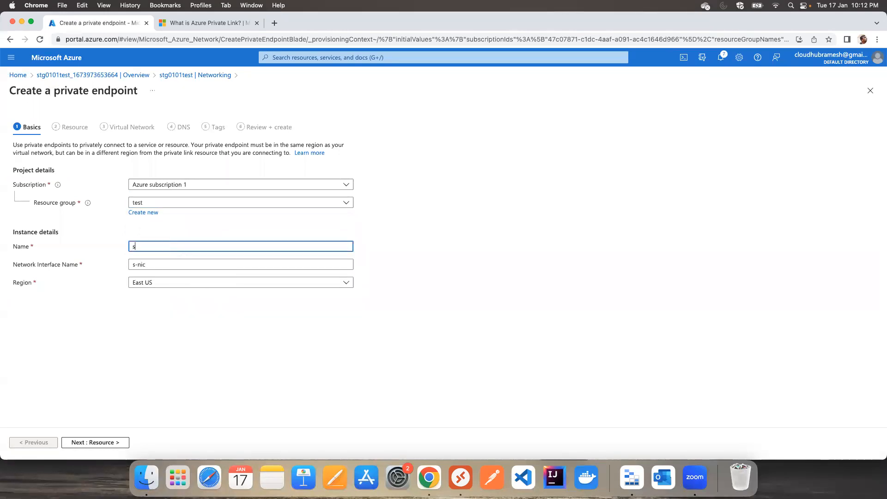
type("tgpvtendpoint")
left_click(175, 283)
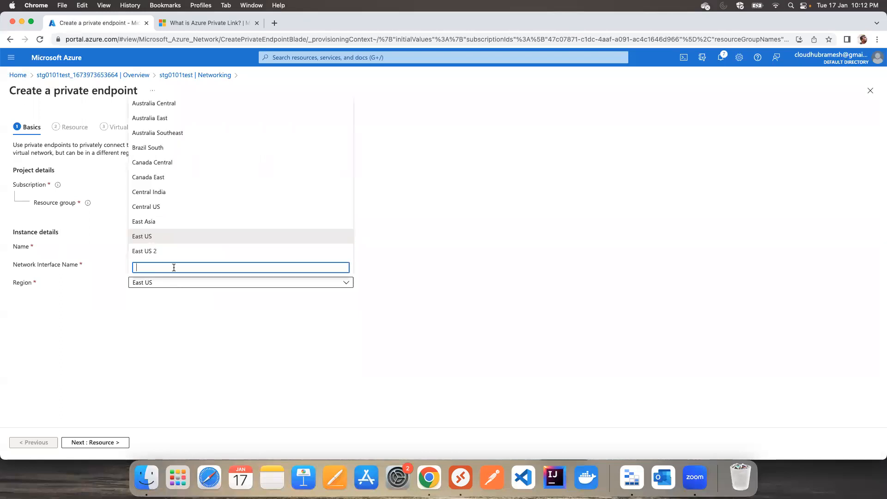
left_click(154, 207)
left_click(95, 442)
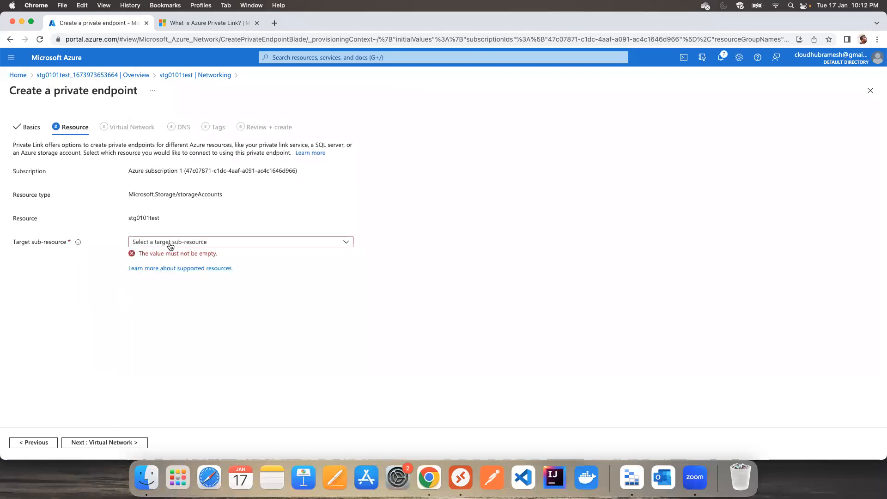
Set the private endpoint's target sub-resource to blob and continue to the virtual network settings.
left_click(170, 246)
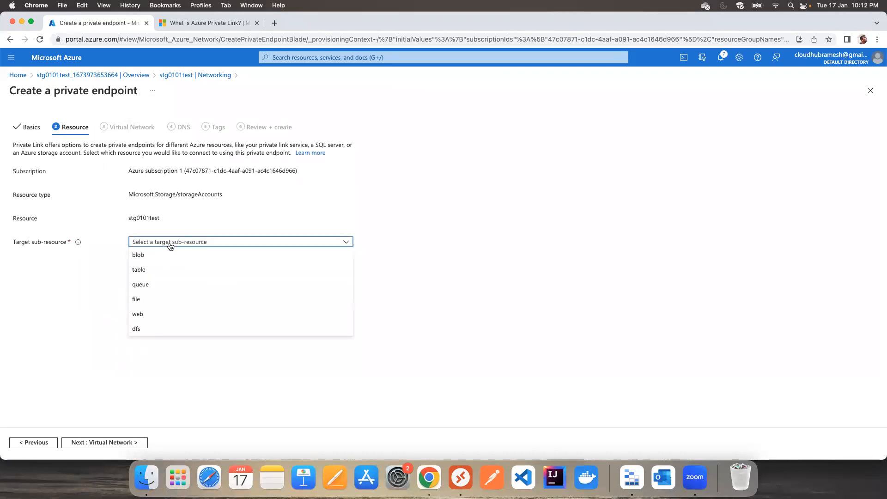
left_click(138, 253)
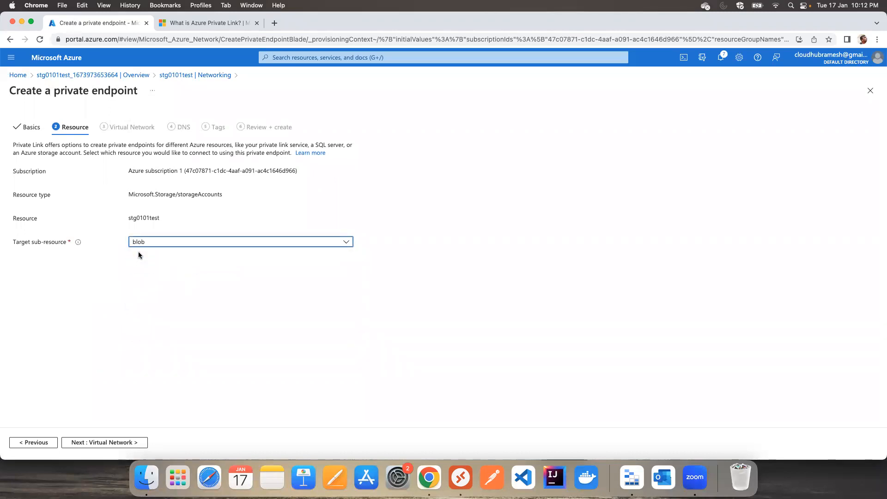
left_click(114, 443)
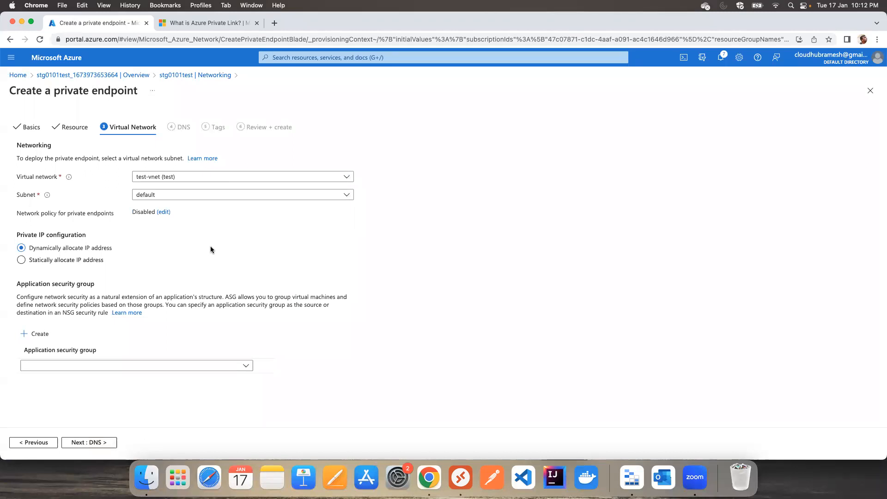
Keep virtual network test-vnet and subnet default with dynamic IP allocation for the endpoint, and continue to the DNS settings.
left_click(234, 178)
left_click(233, 178)
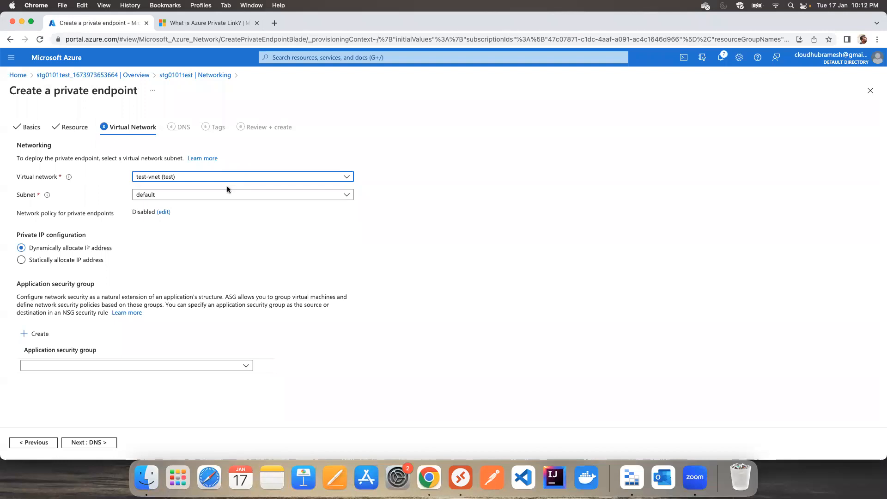
left_click(228, 195)
left_click(229, 196)
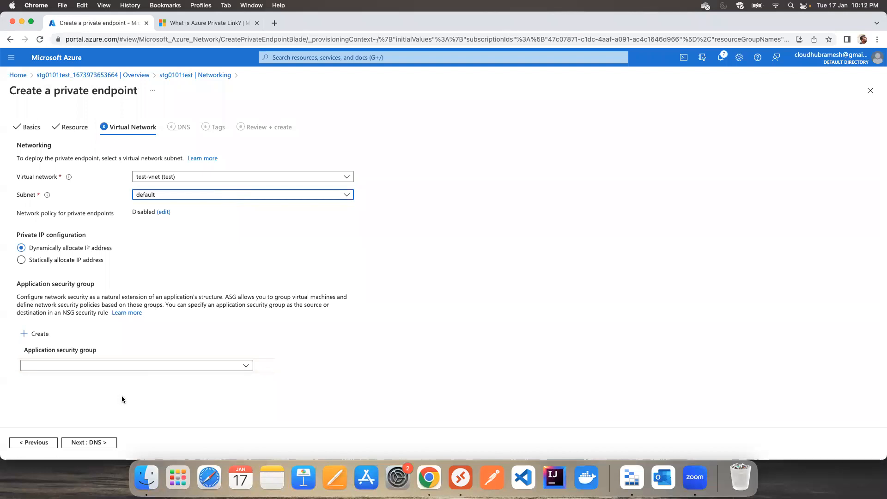
left_click(99, 441)
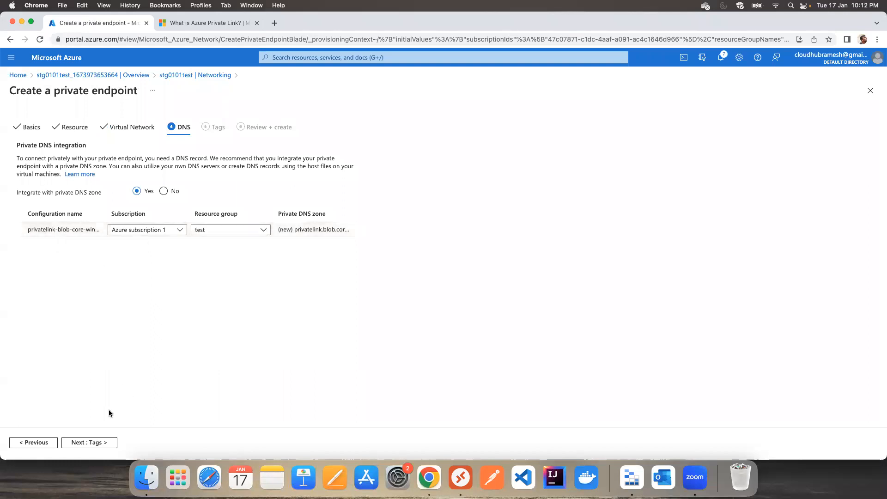
Keep private DNS zone integration in resource group test, skip tags and create the private endpoint.
left_click(77, 443)
left_click(77, 443)
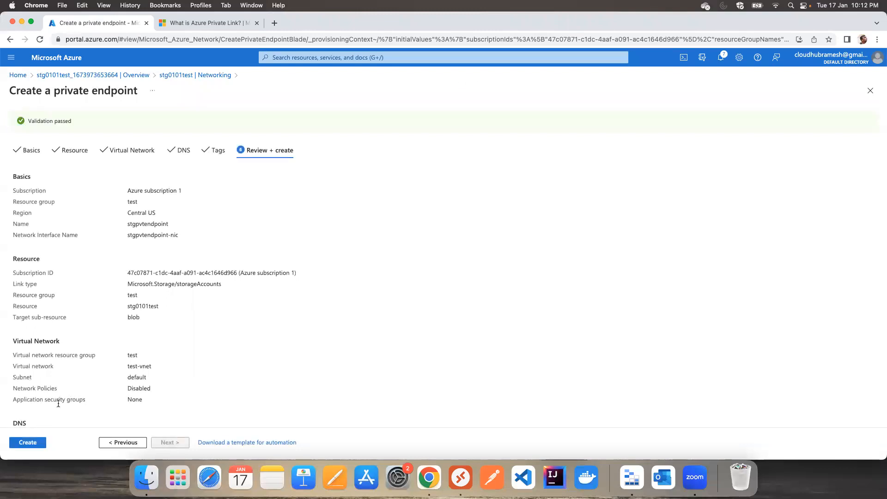
left_click(32, 444)
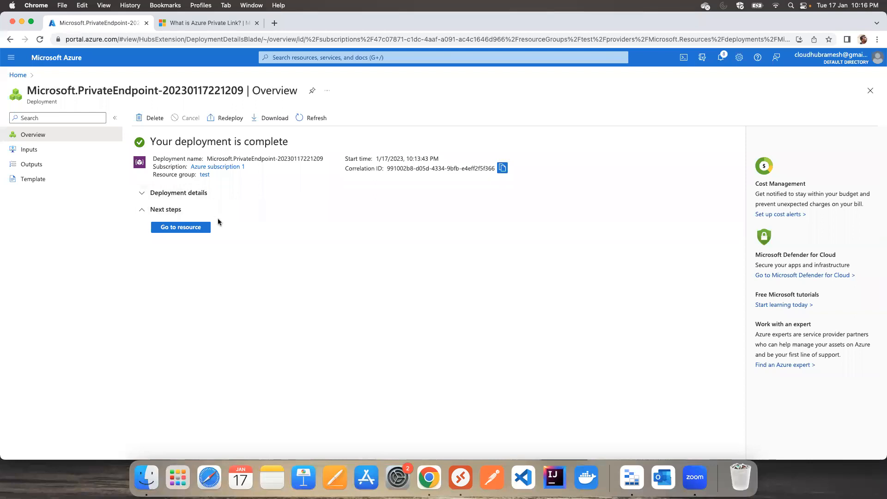
Examine the DNS configuration of stgpvtendpoint with the configuration name column widened, and return to the portal home page.
left_click(181, 228)
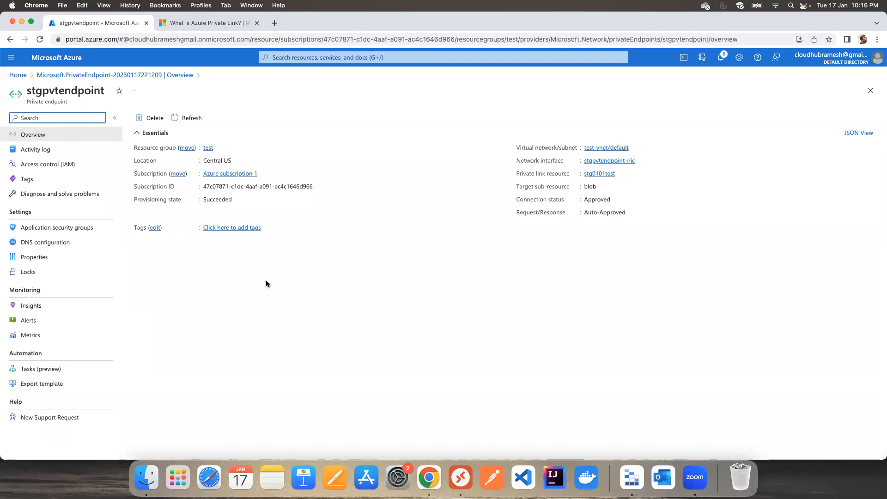
left_click(42, 246)
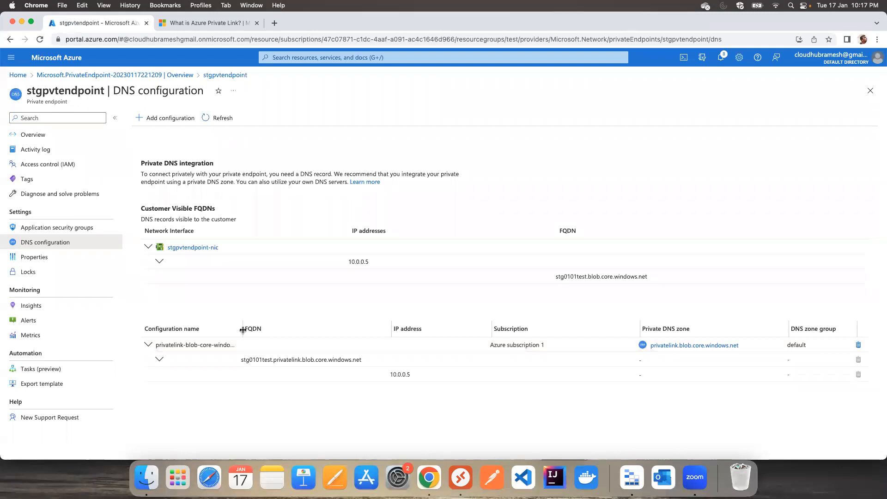
left_click_drag(242, 329, 295, 329)
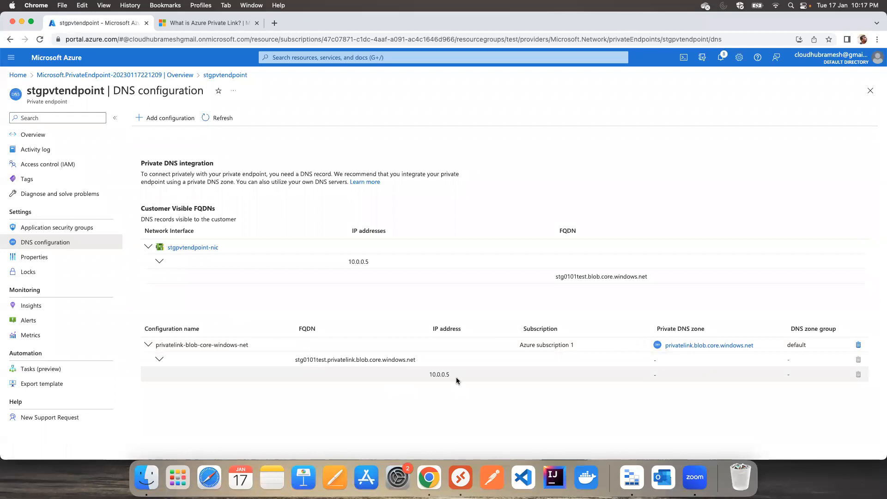
left_click(868, 93)
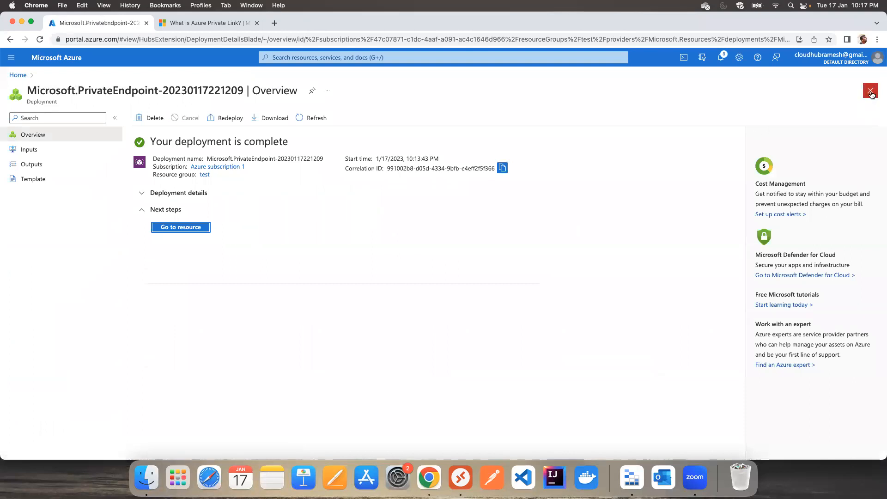
left_click(871, 92)
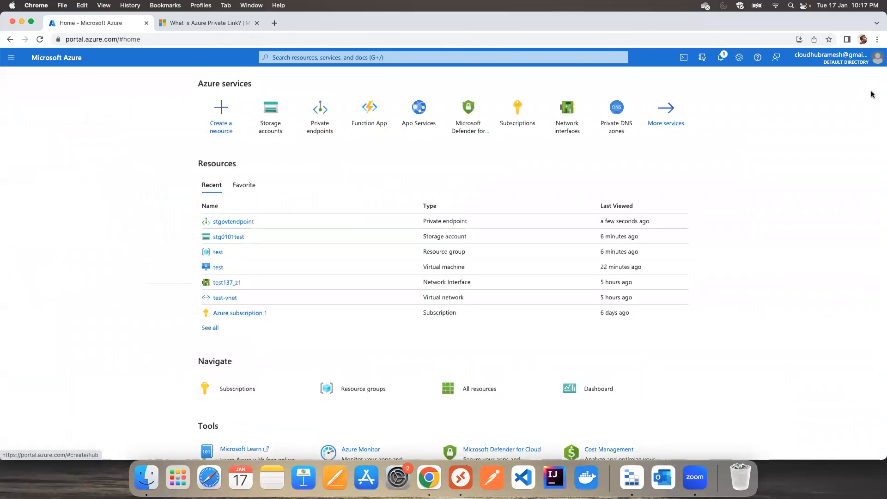
Create a blob container named tesetdemo with private access in storage account stg0101test.
left_click(227, 237)
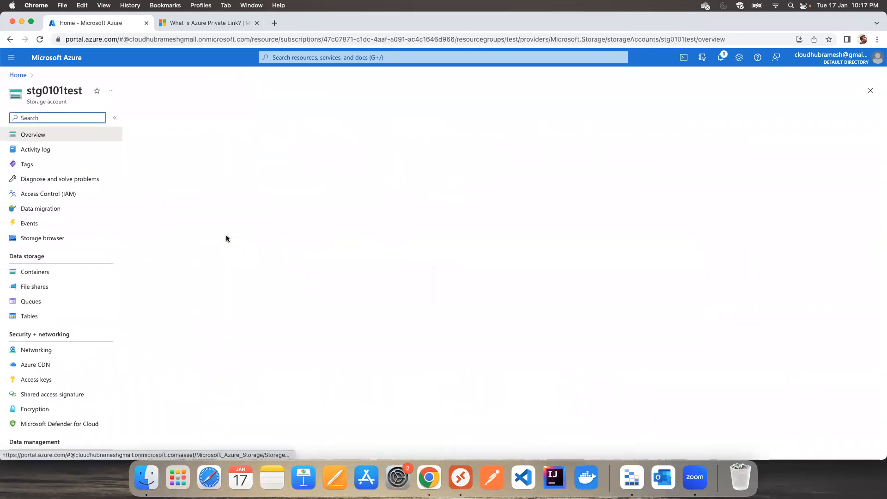
left_click(37, 274)
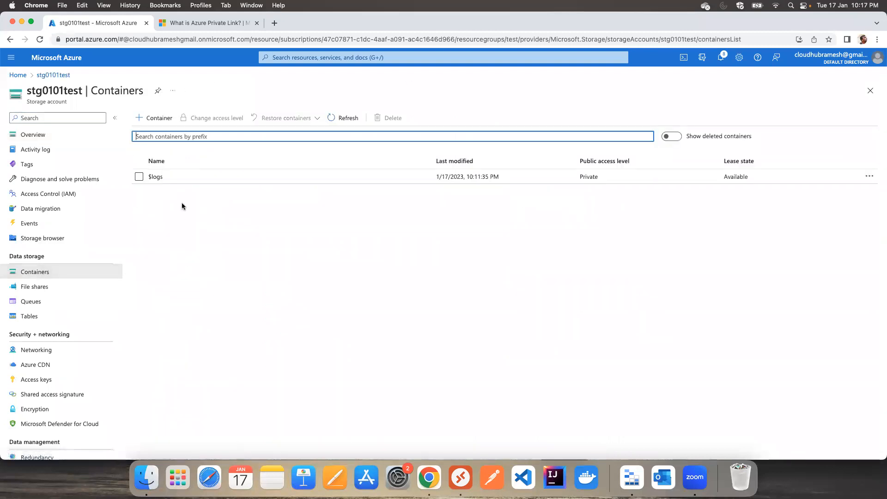
left_click(157, 118)
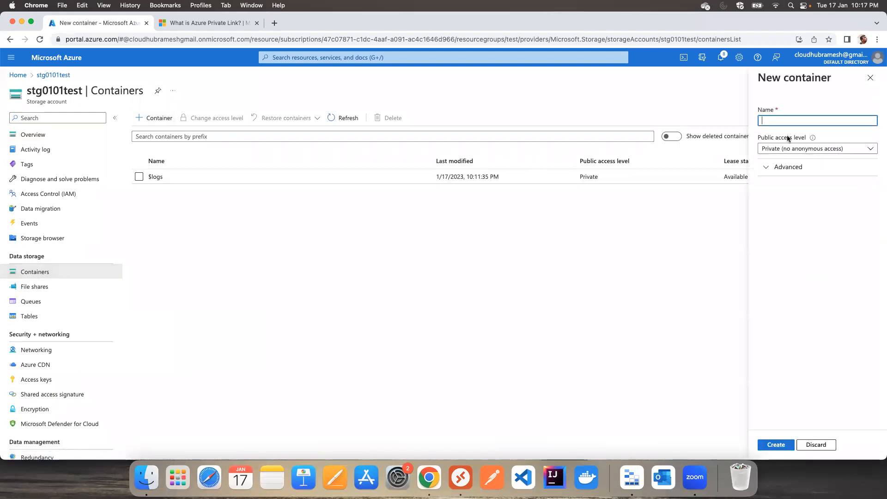
type("tesetdemo")
left_click(774, 446)
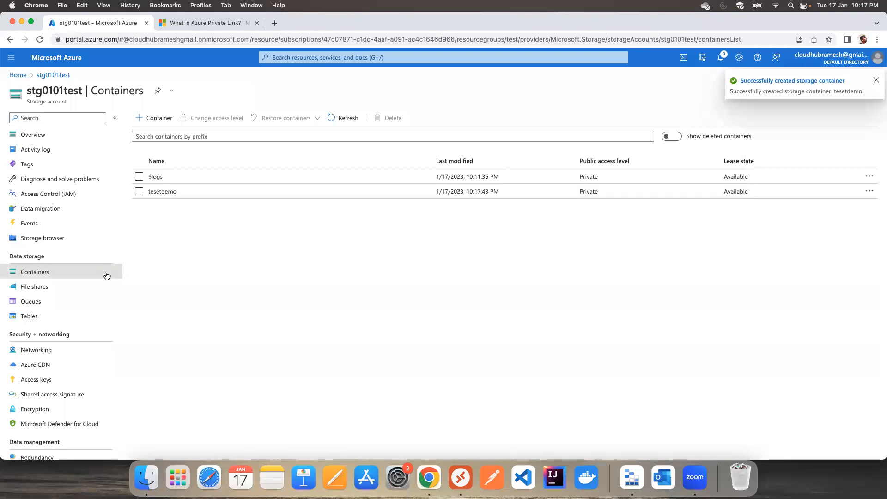
Show the access keys of stg0101test, switch to Azure Storage Explorer and start a storage account connection using account name and key.
left_click(50, 380)
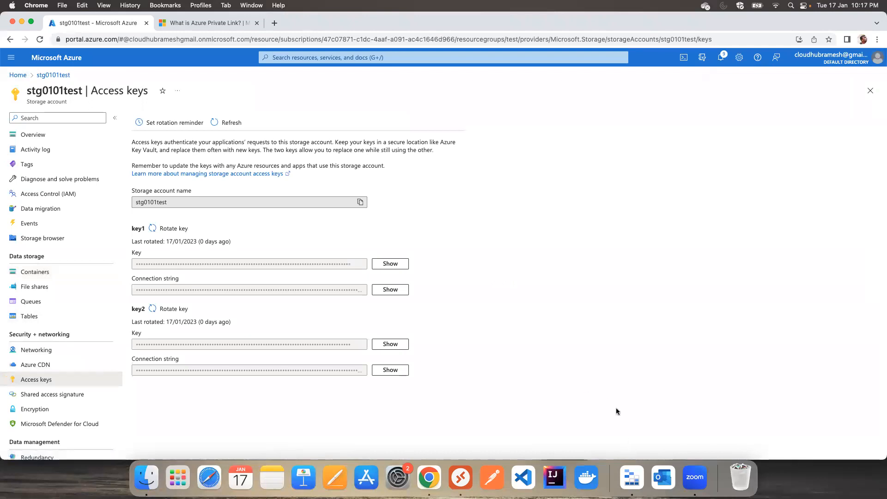
left_click(631, 478)
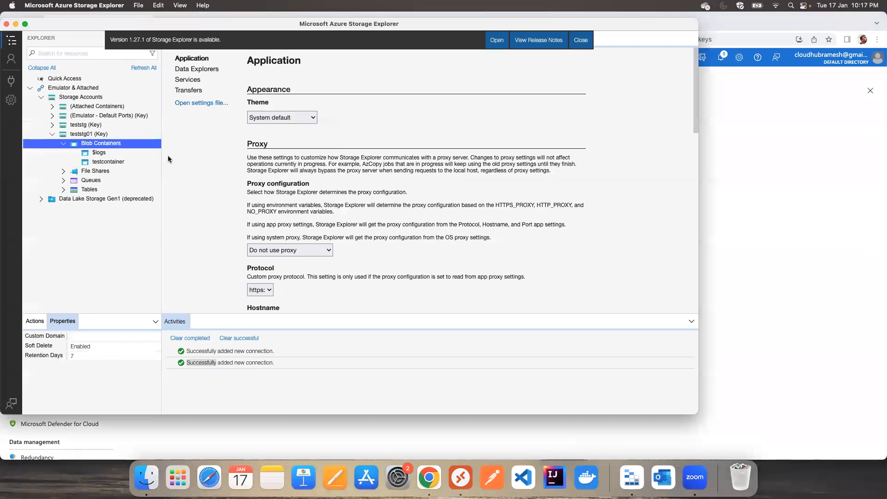
left_click(53, 134)
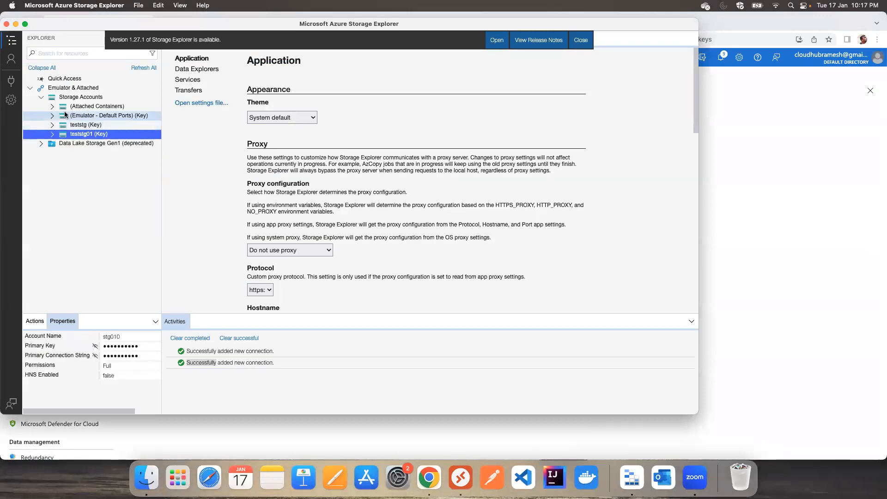
left_click(10, 84)
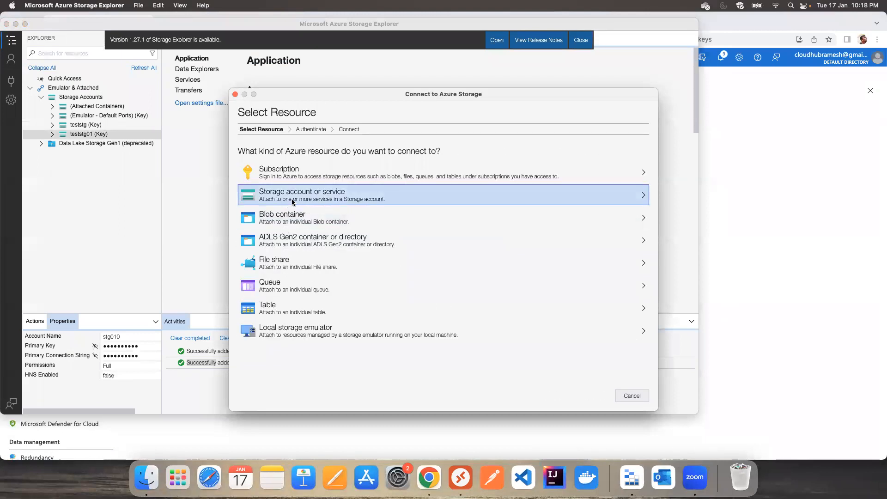
left_click(293, 202)
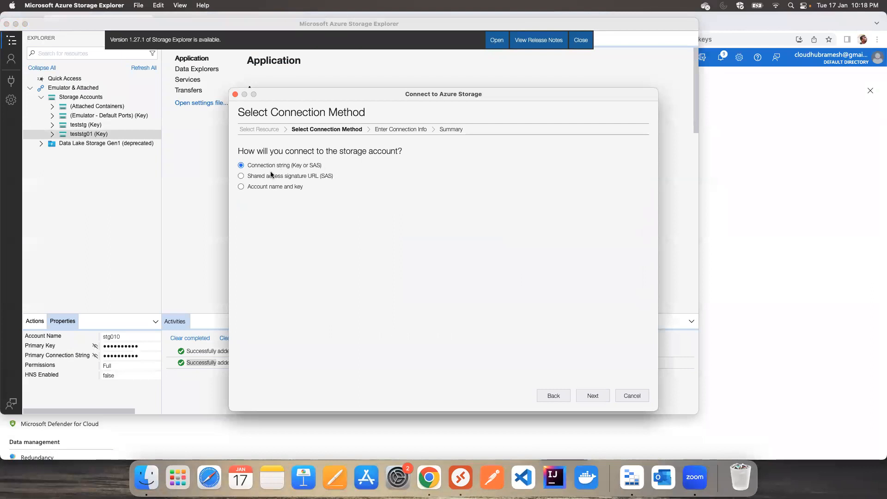
left_click(257, 187)
left_click(592, 395)
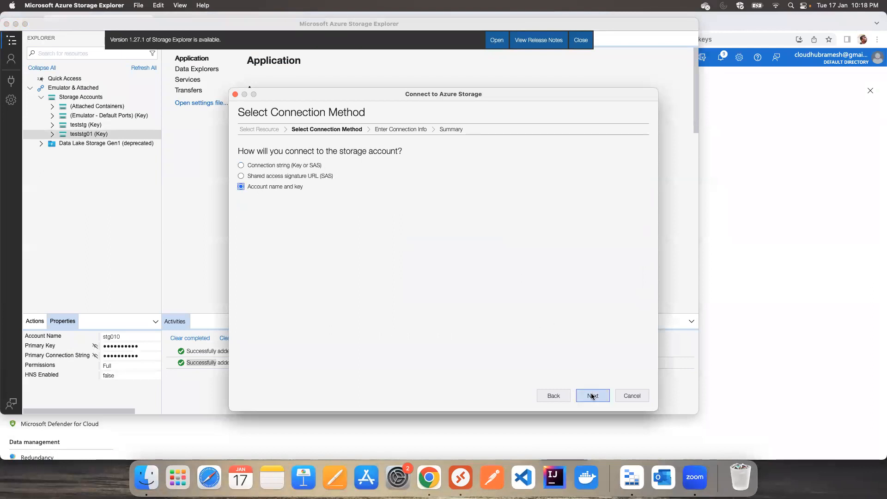
Set the connection's display name to stgtestdemo and copy the account name stg0101test over from the portal.
left_click(330, 159)
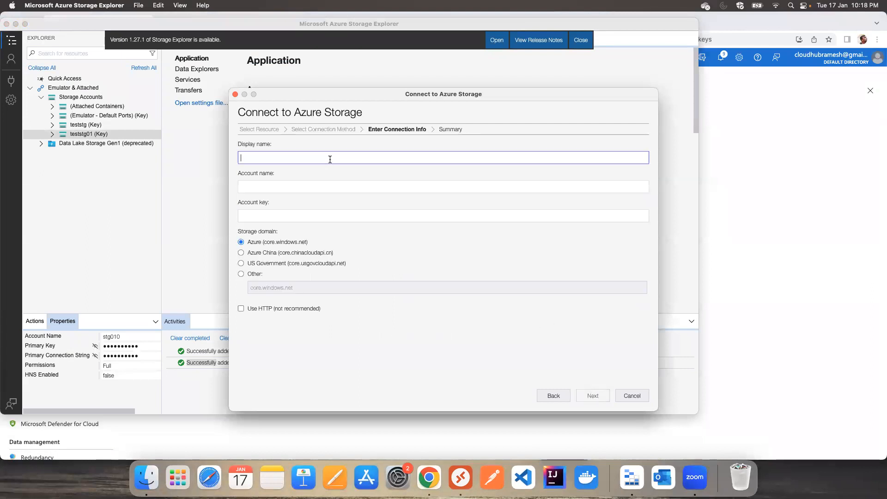
type("stgtestdemo")
left_click(332, 185)
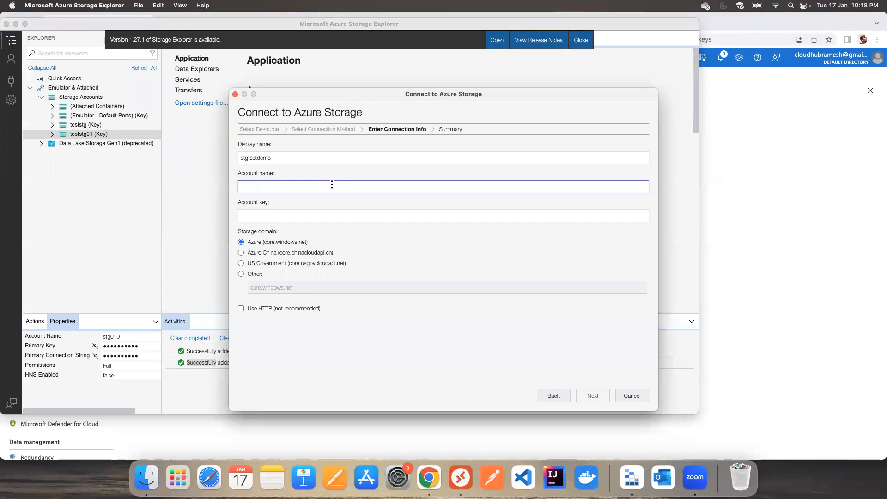
key("super+Tab")
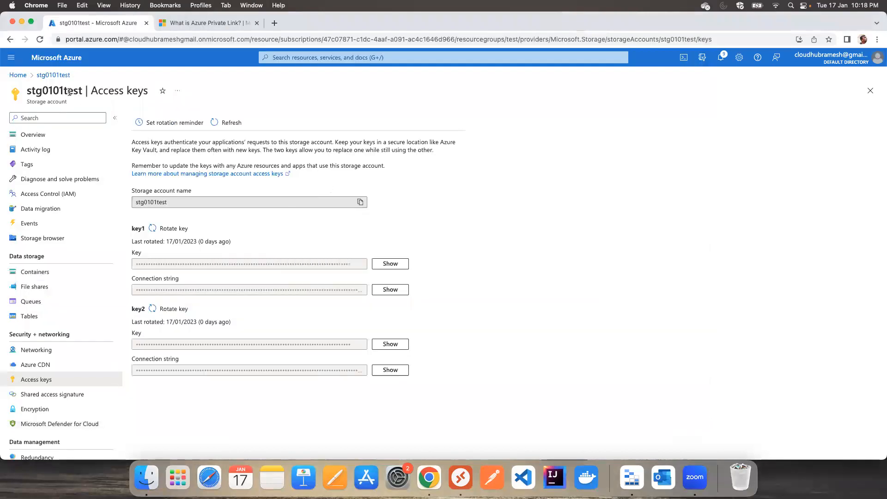
double_click(69, 92)
key("super+c")
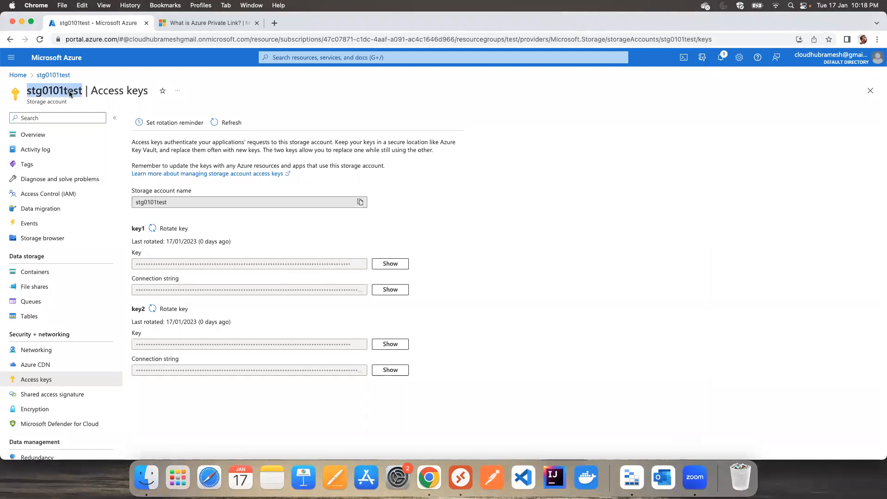
key("super+Tab")
key("super+v")
Copy the key1 value from the portal into the account key field and connect to the storage account.
left_click(287, 215)
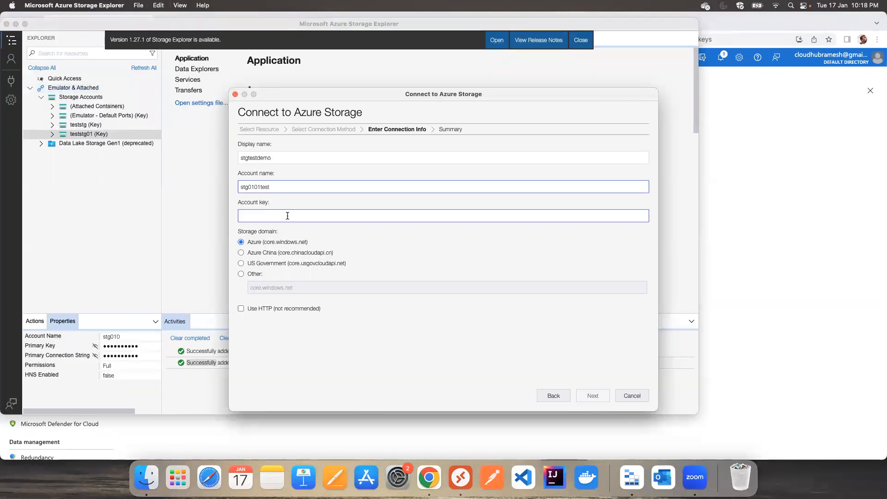
key("super+Tab")
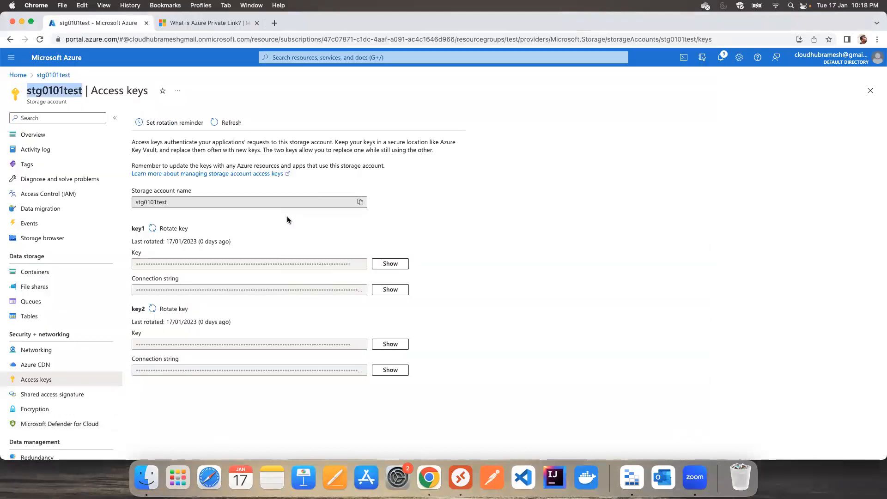
left_click(389, 263)
left_click(360, 263)
key("super+Tab")
key("super+v")
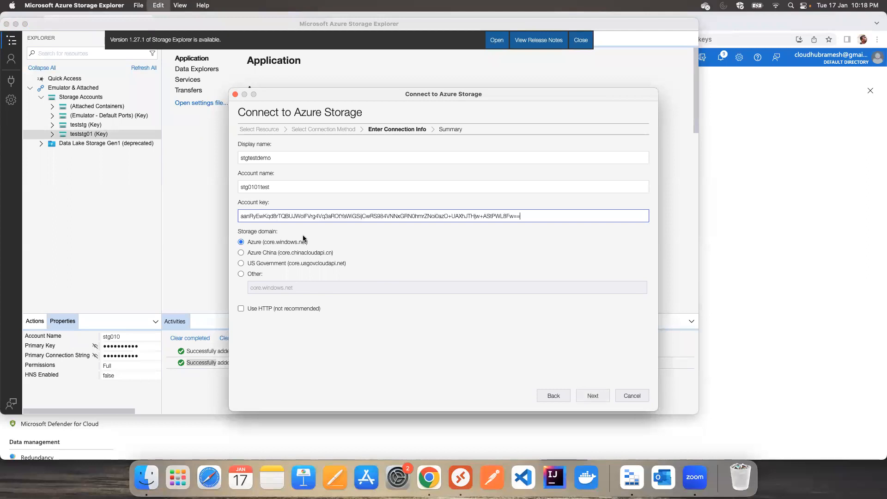
left_click(593, 395)
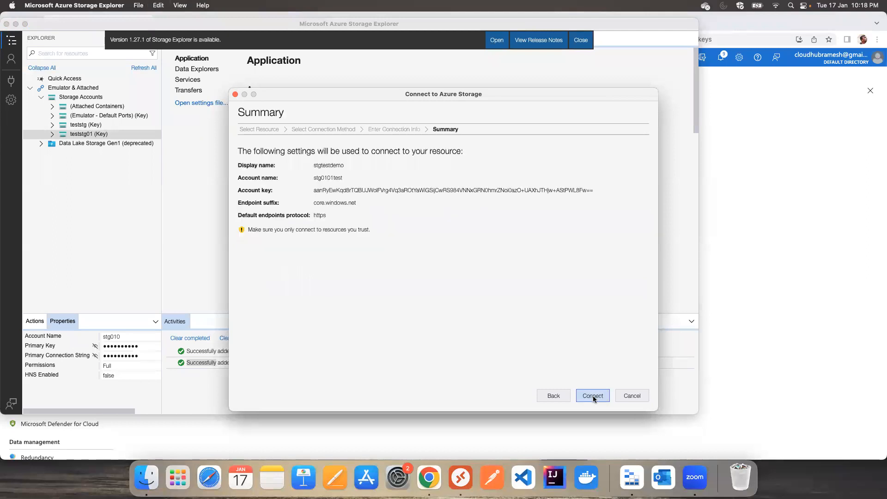
left_click(591, 395)
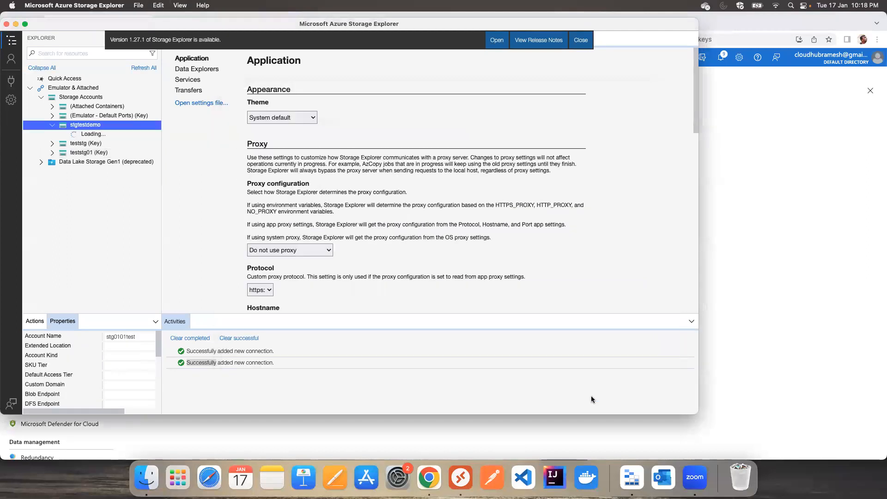
Try to list the blob containers of stgtestdemo, and read through the details in the dialog before closing it.
left_click(121, 136)
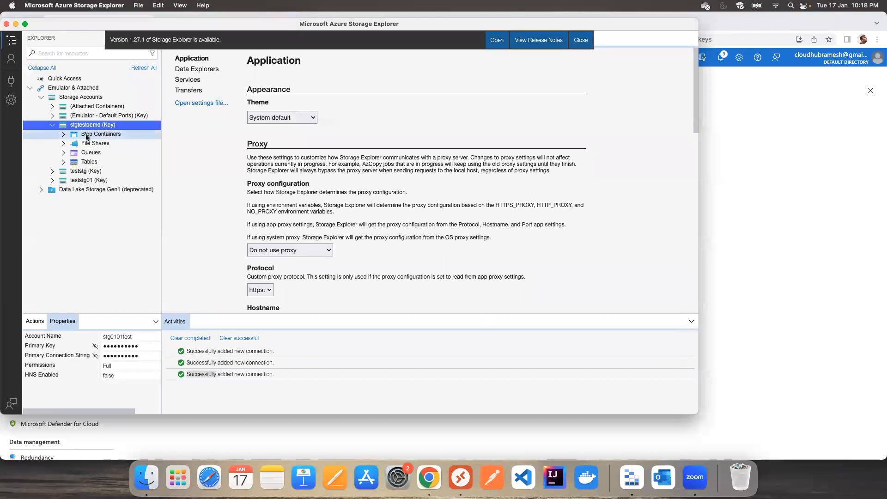
left_click(64, 134)
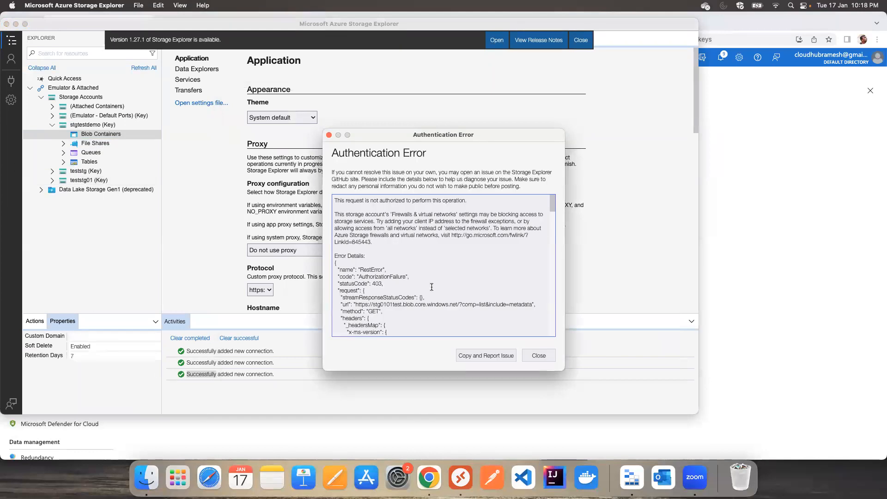
scroll(432, 287, "down", 3)
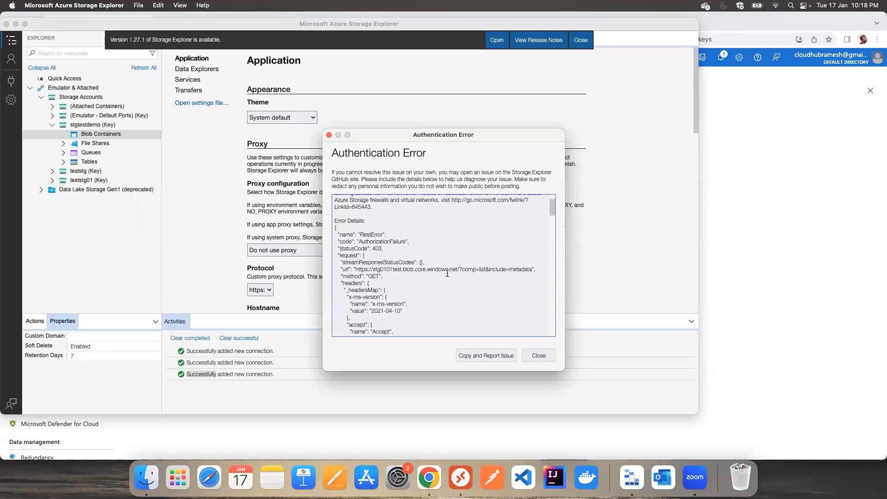
scroll(459, 245, "up", 3)
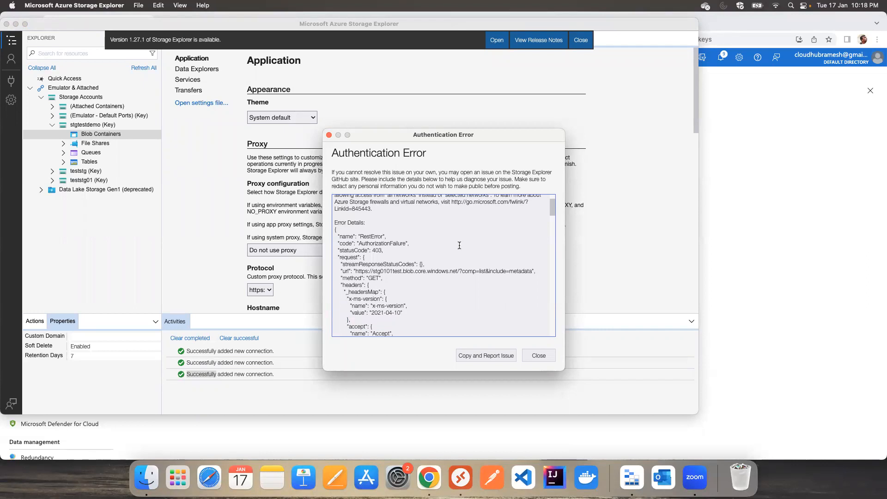
scroll(459, 245, "down", 3)
scroll(459, 245, "up", 4)
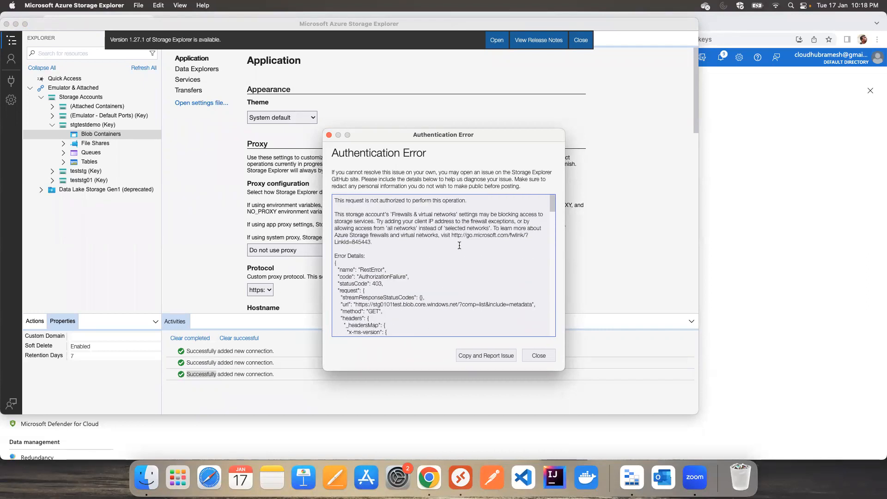
left_click(539, 356)
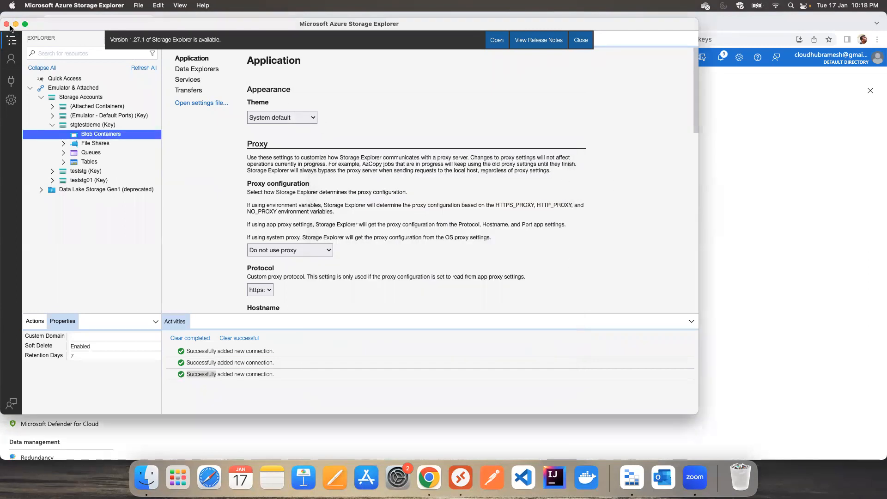
Close the local Storage Explorer window and view the resources of resource group test in the Azure portal.
left_click(7, 24)
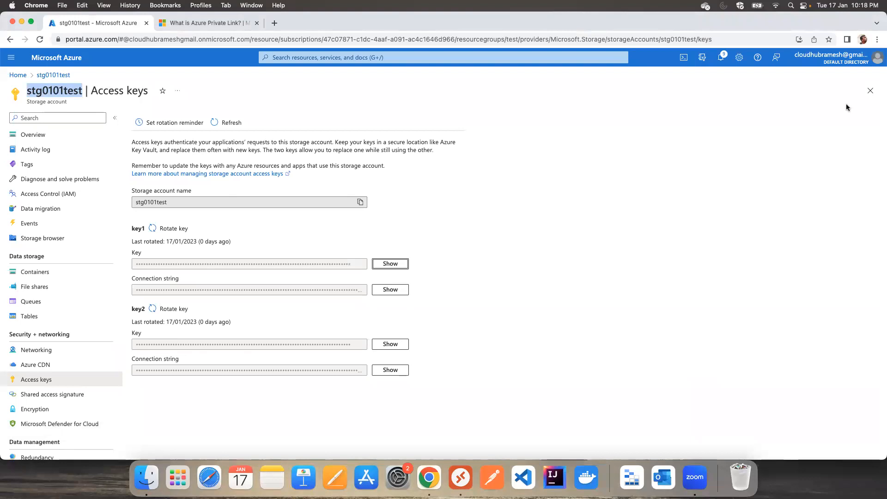
left_click(871, 95)
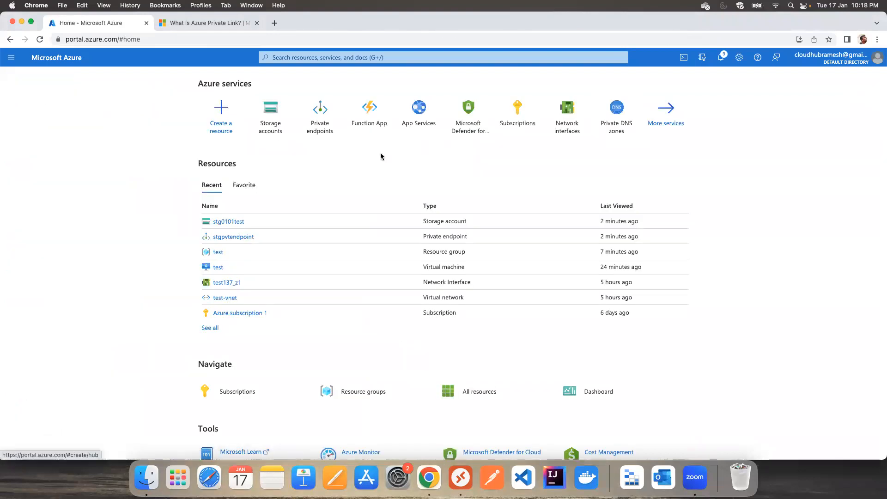
left_click(218, 269)
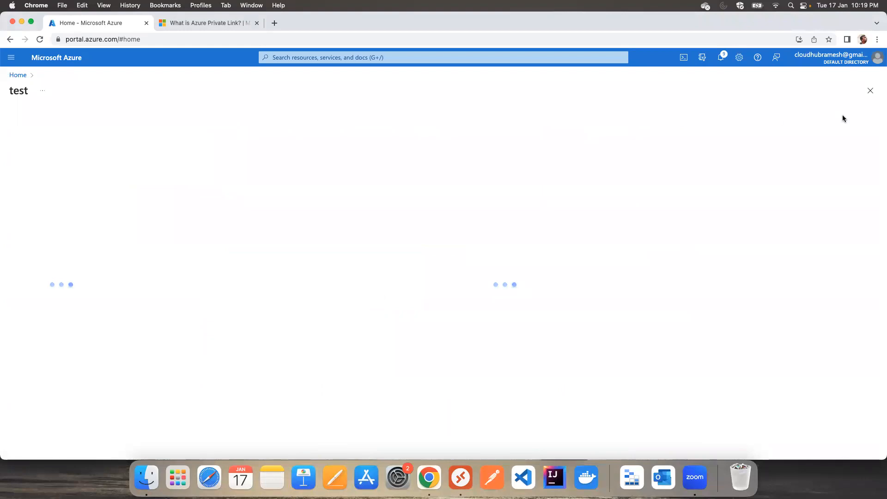
left_click(869, 92)
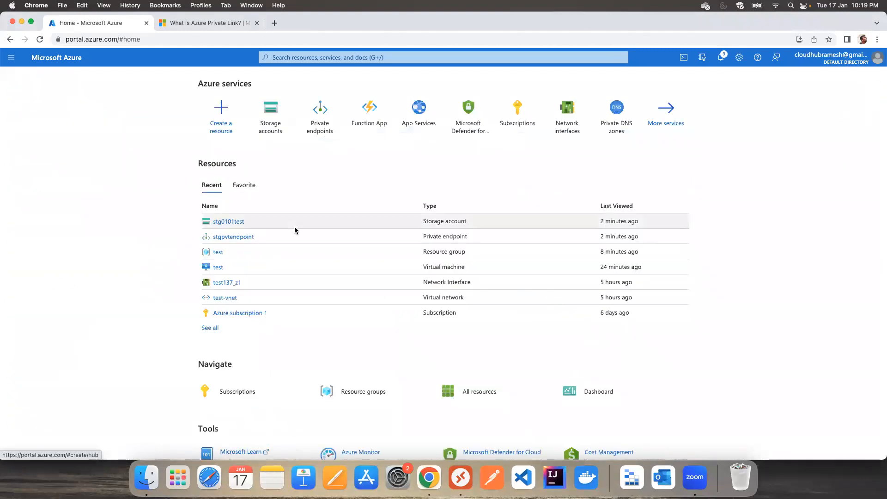
left_click(217, 252)
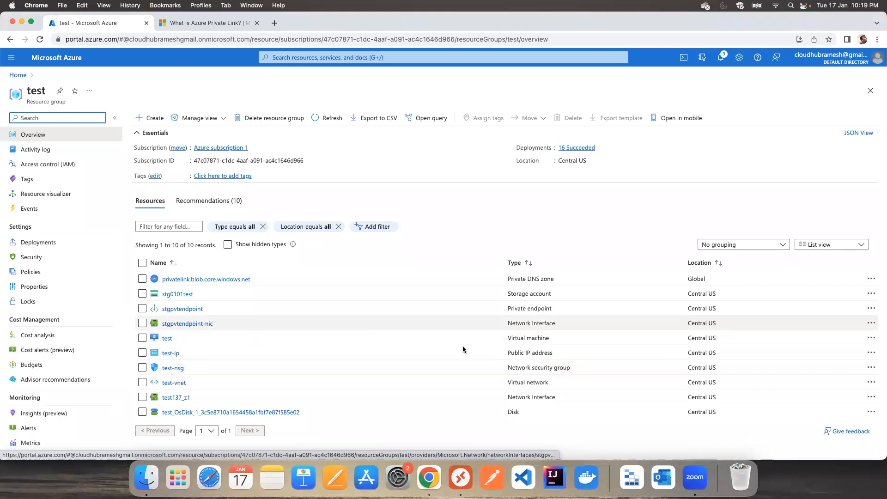
Switch to the remote desktop session of 20.80.96.25, launch Microsoft Azure Storage Explorer there and dismiss the feedback request.
left_click(460, 472)
left_click(479, 295)
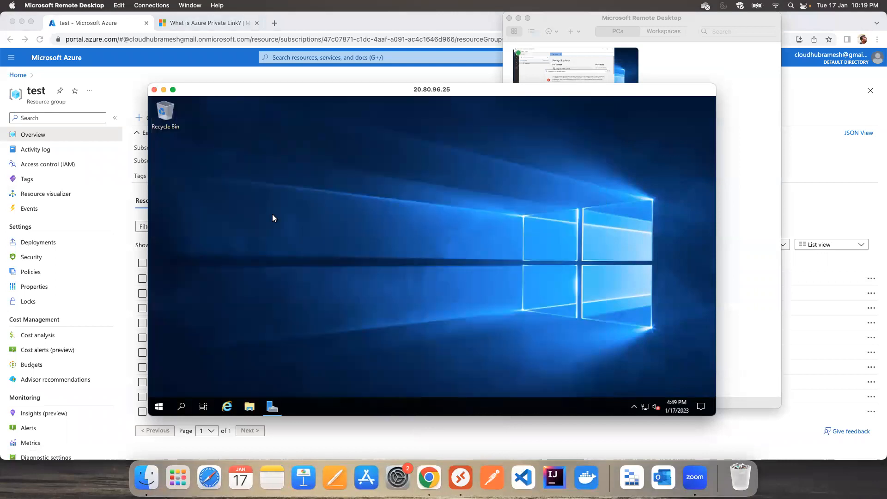
left_click(158, 409)
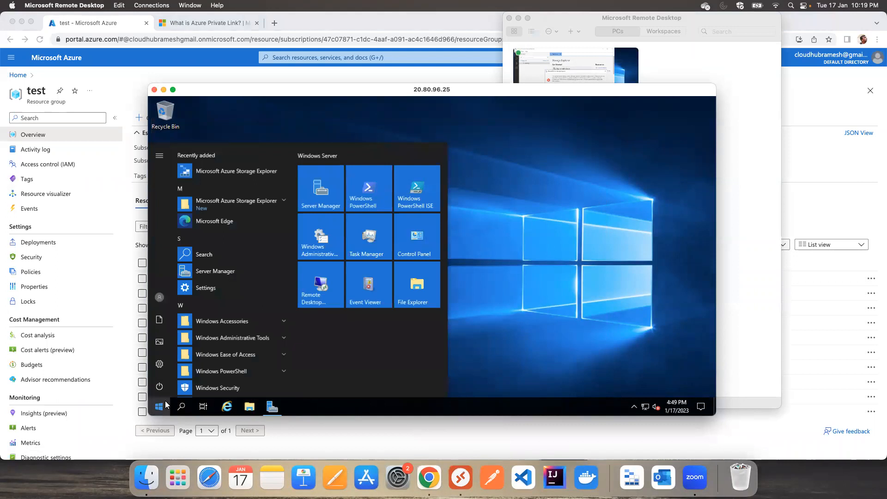
left_click(224, 173)
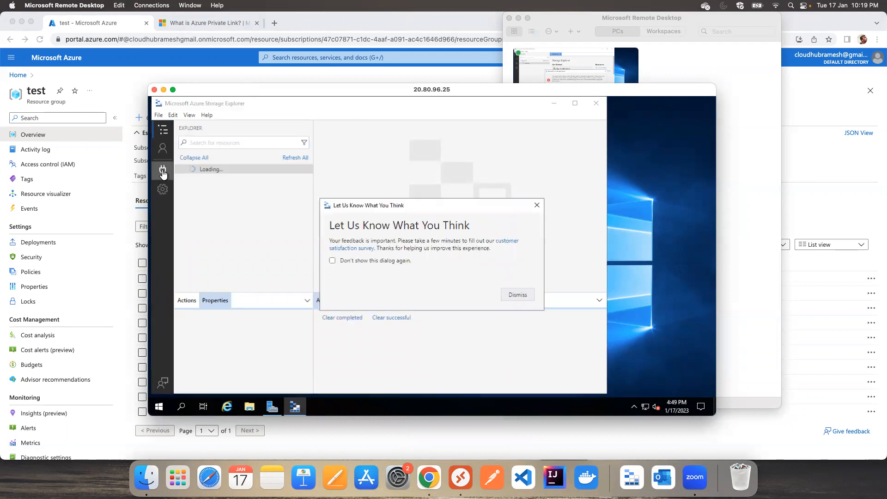
left_click(509, 294)
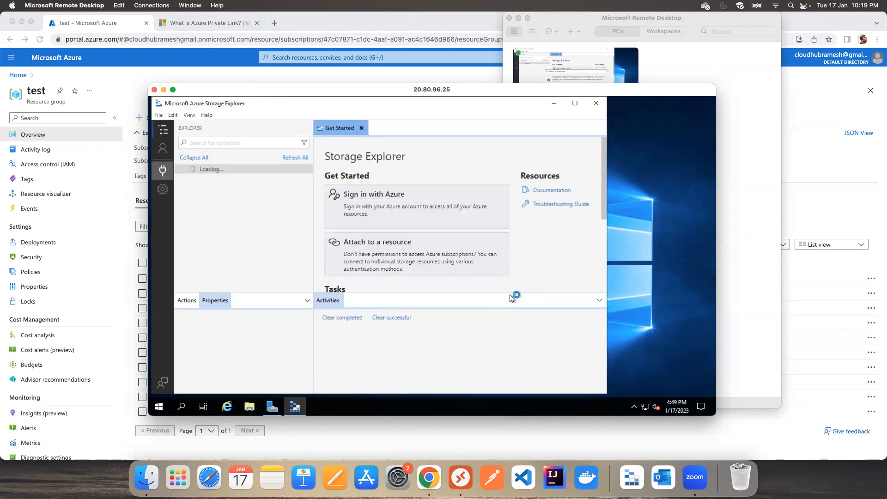
Start a storage account connection in the remote Storage Explorer using the account name and key method.
left_click(163, 172)
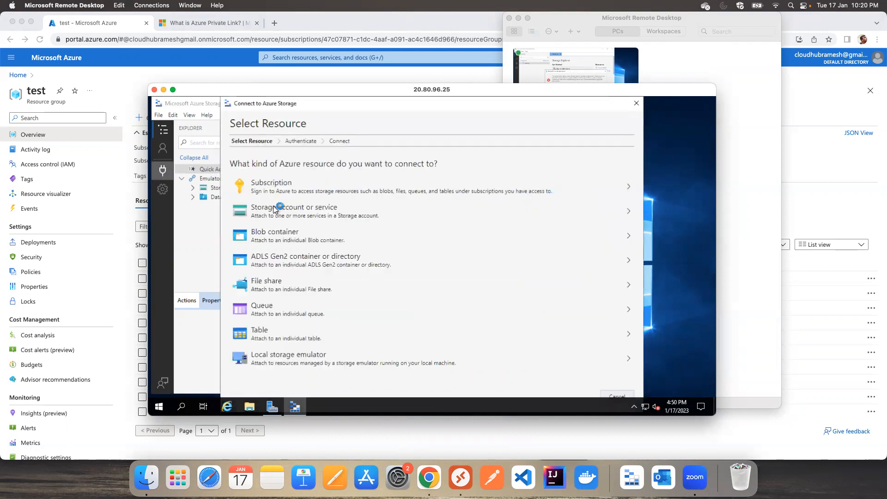
left_click(278, 212)
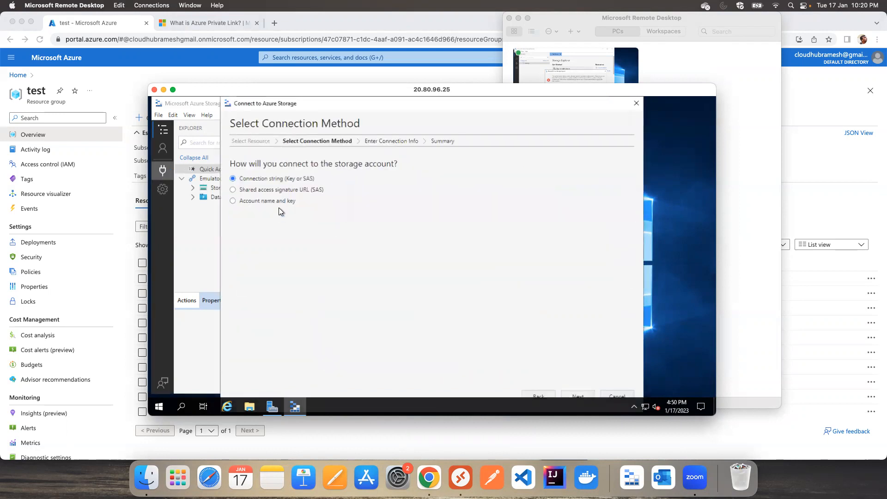
left_click(233, 201)
left_click(579, 395)
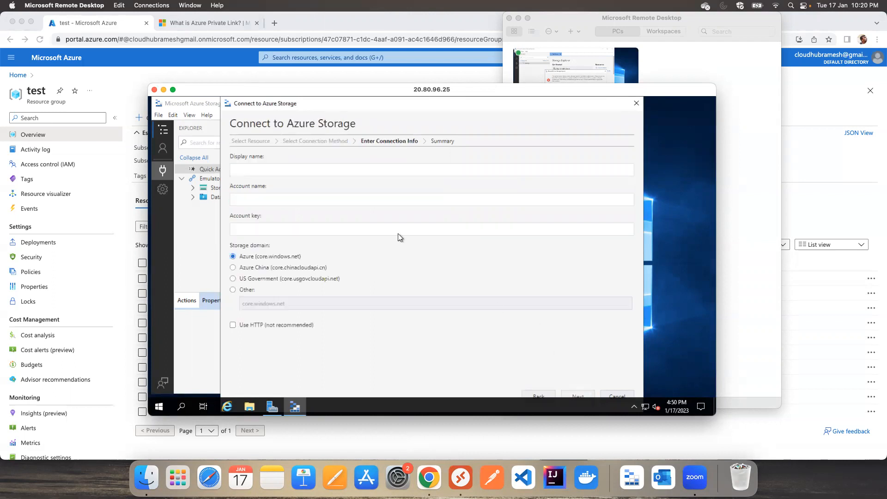
Enter testdemo as the display name and stg0101test as the account name, copying the latter from the storage account's page in the Azure portal.
left_click(342, 171)
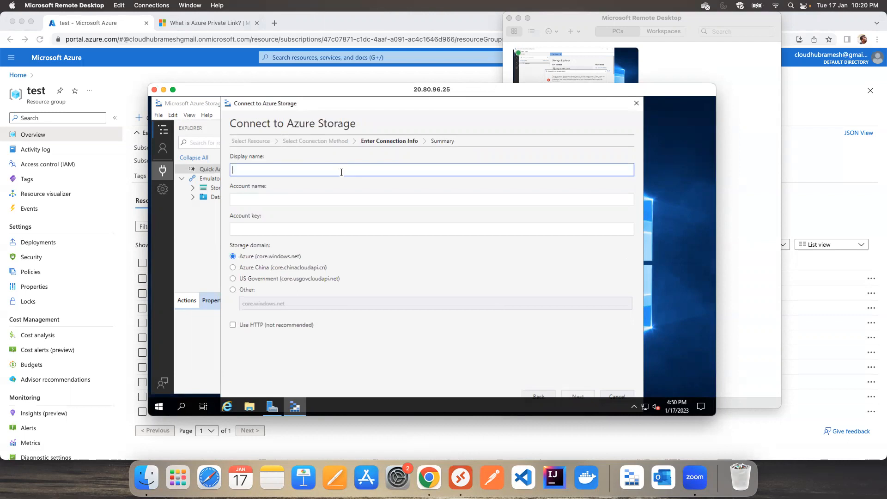
type("testdemo")
left_click(318, 199)
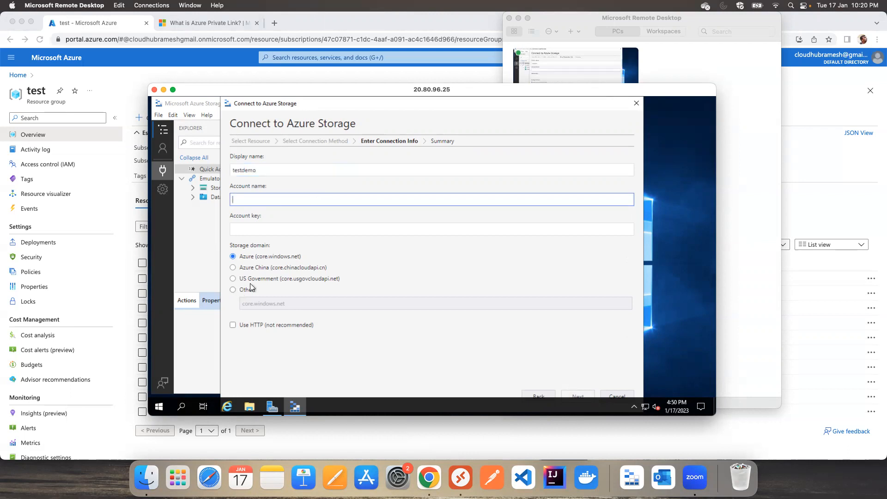
key("super+Tab")
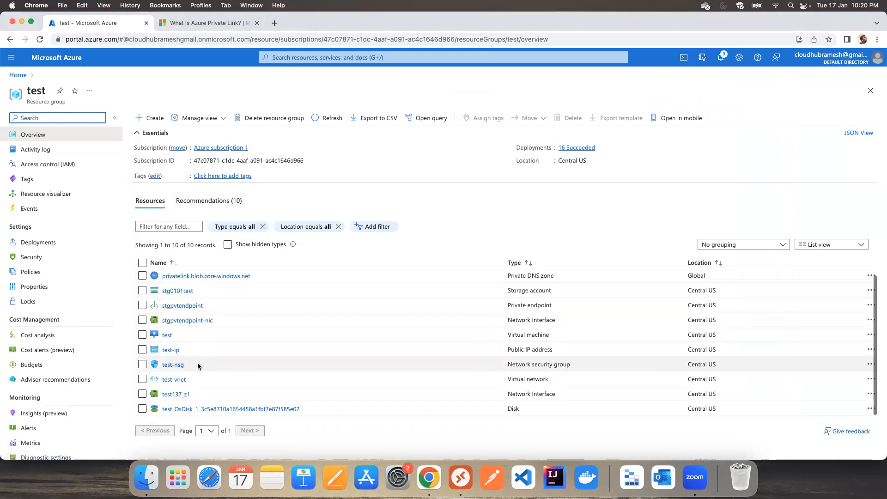
left_click(186, 294)
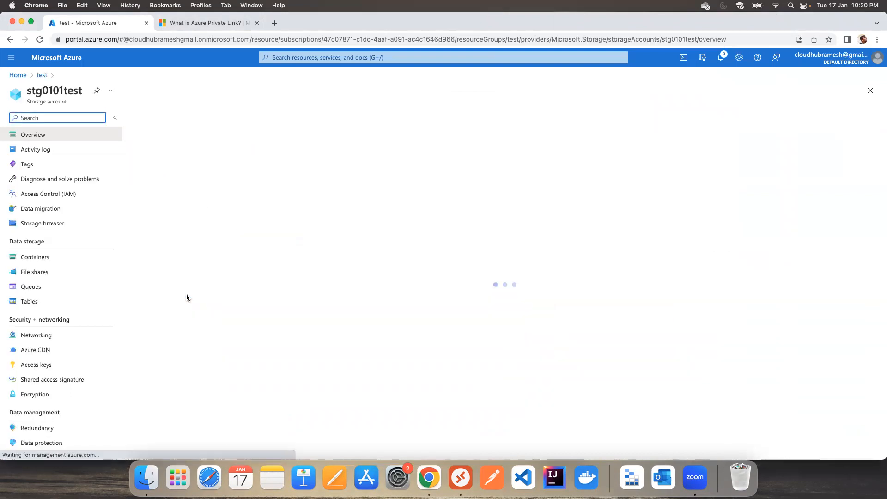
double_click(64, 90)
key("super+c")
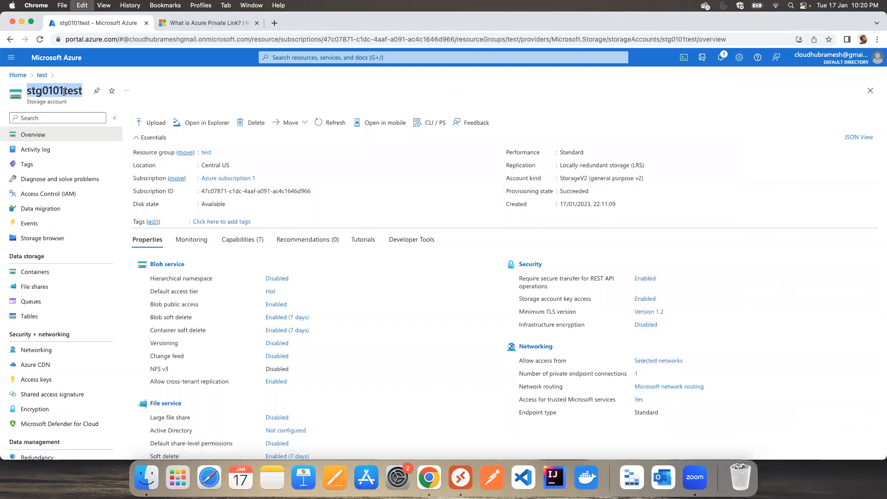
key("super+Tab")
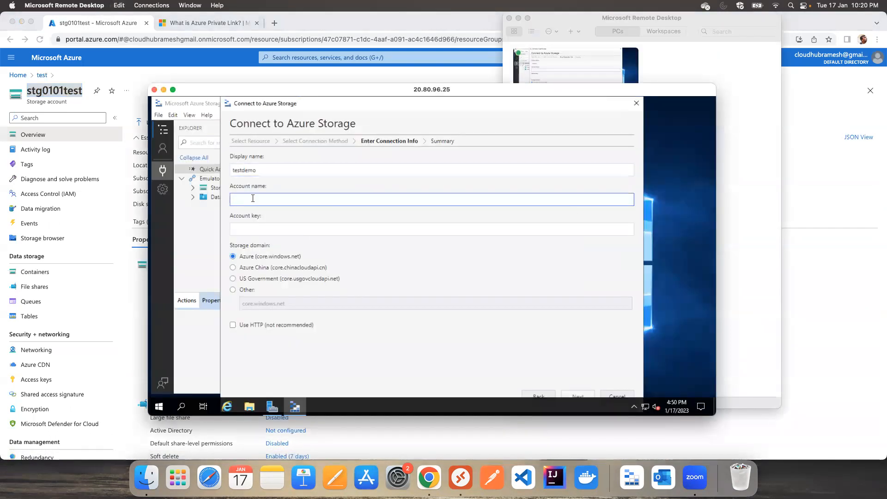
key("ctrl+v")
Copy the key1 access key of stg0101test from the portal into the account key field, connect, and close the connection dialog.
left_click(262, 230)
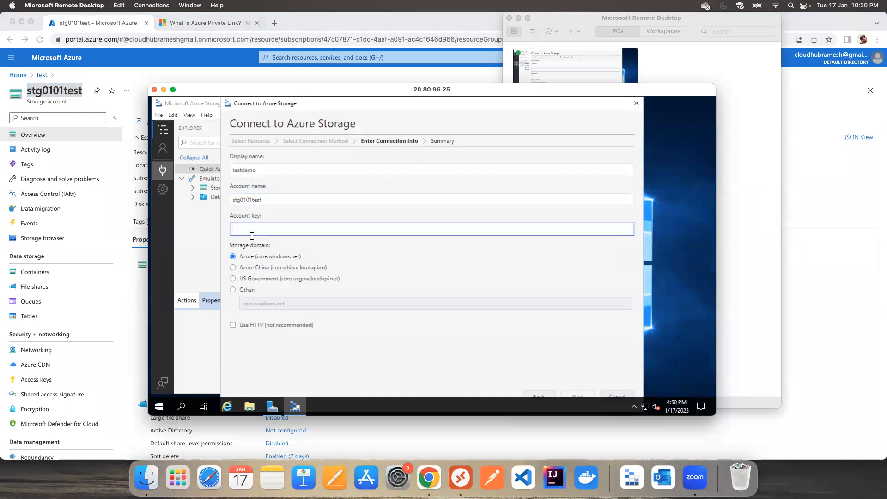
left_click(31, 379)
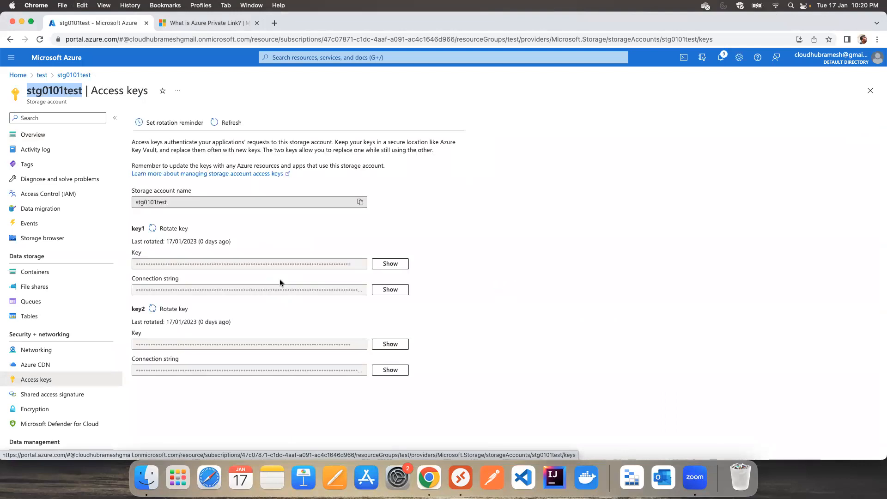
left_click(379, 265)
left_click(360, 264)
left_click(390, 264)
key("super+Tab")
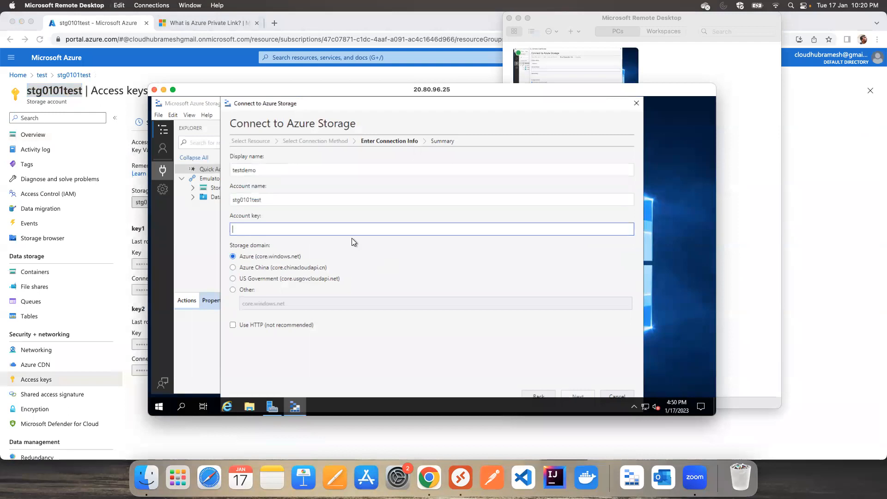
key("ctrl+v")
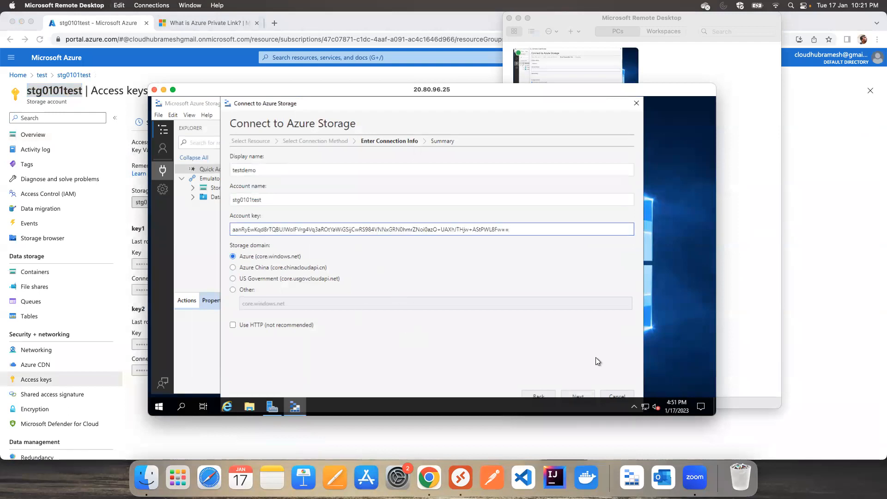
left_click(578, 396)
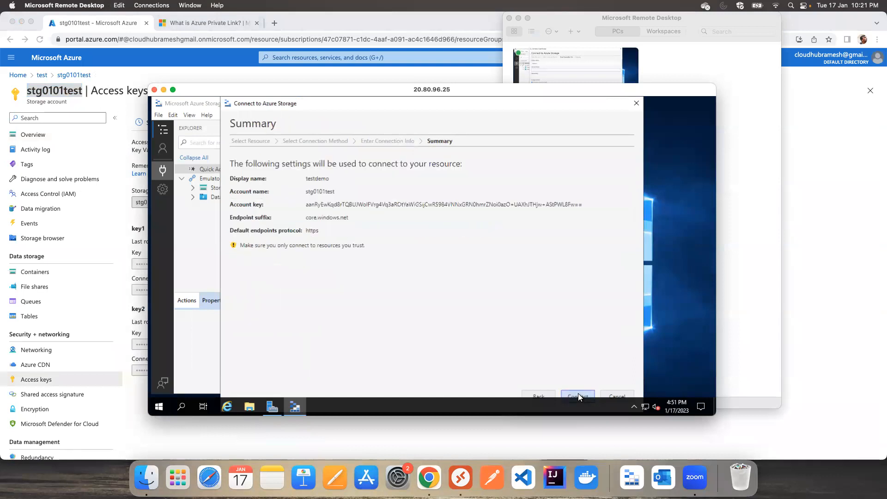
left_click(575, 395)
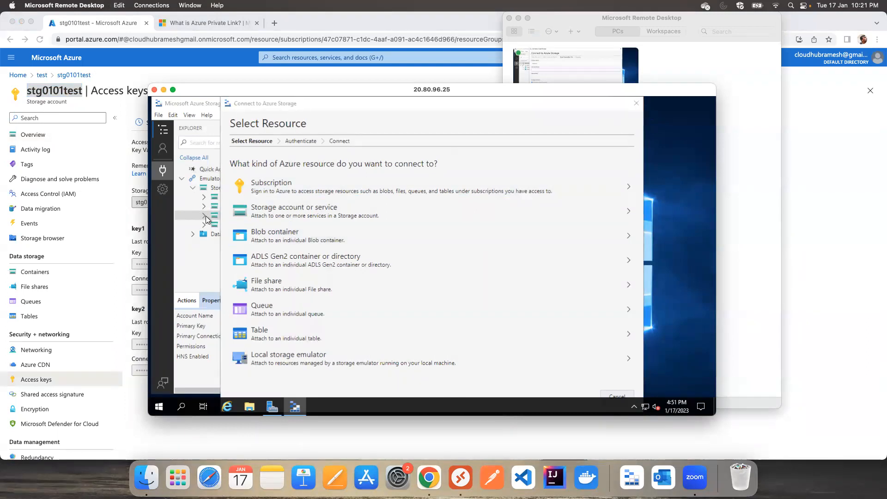
left_click(636, 103)
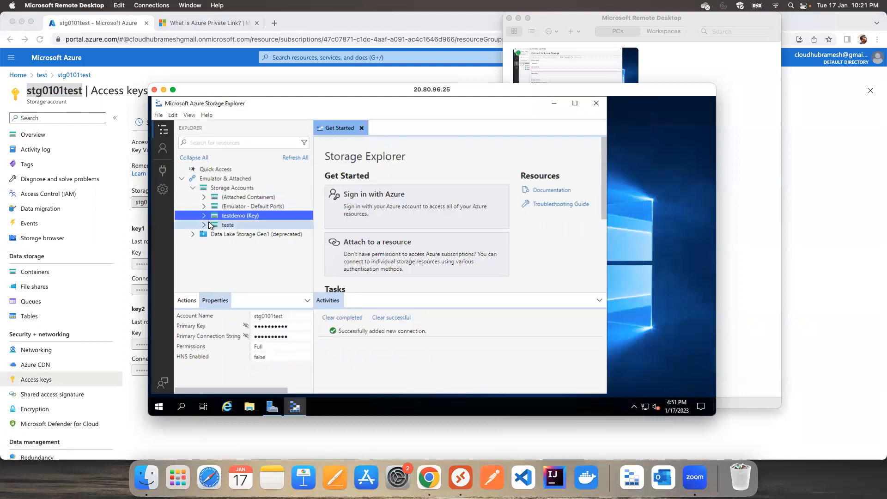
List the blob containers of the attached testdemo account and open the tesetdemo container.
left_click(203, 215)
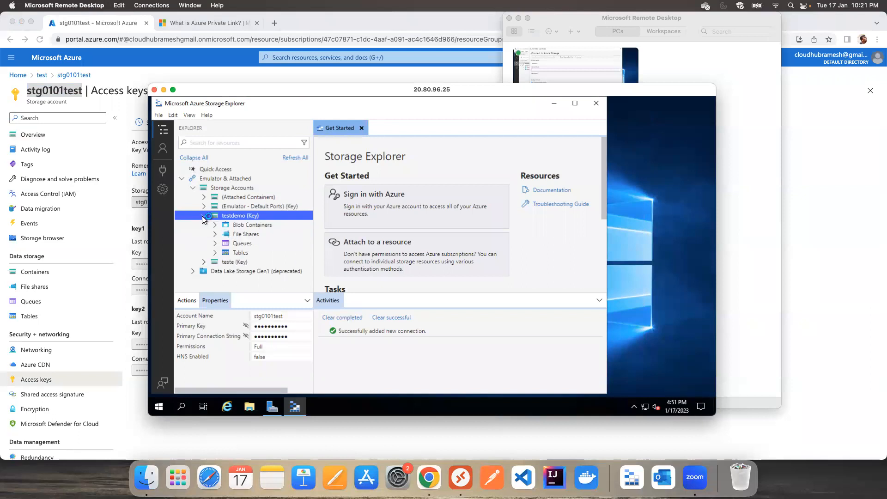
left_click(215, 226)
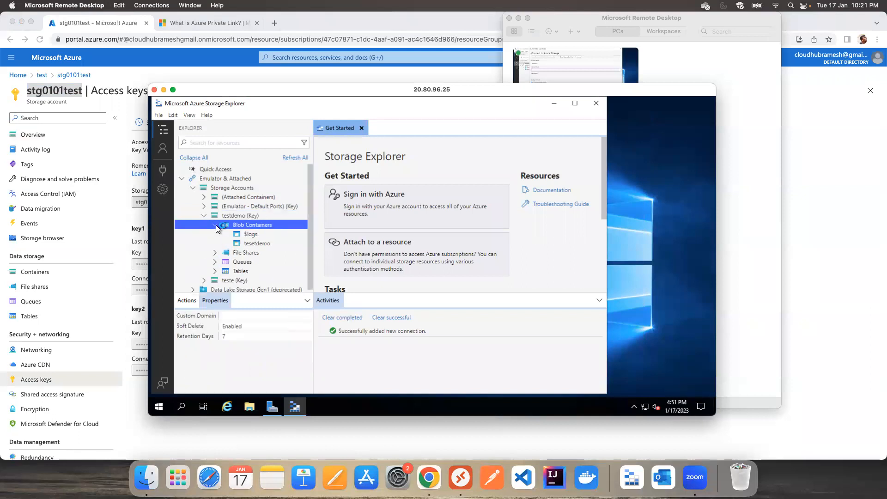
left_click(253, 245)
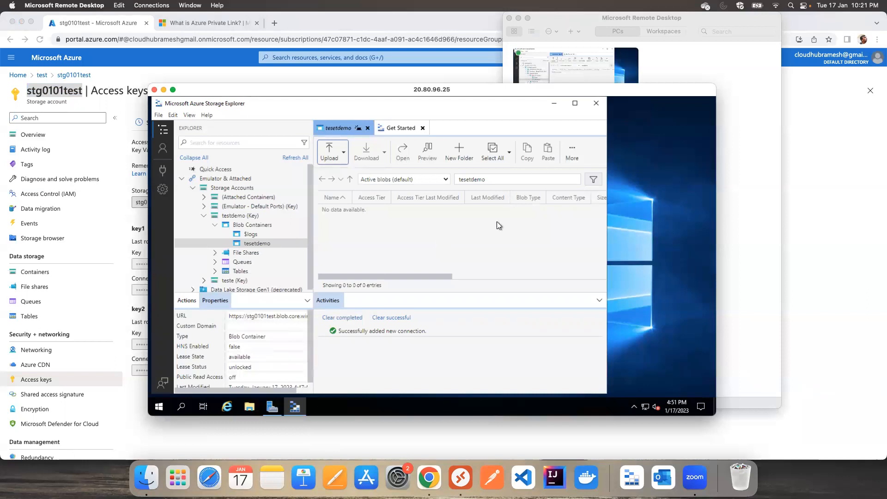
Search Windows on the remote VM for cmd and open a Command Prompt.
left_click(157, 409)
left_click(158, 408)
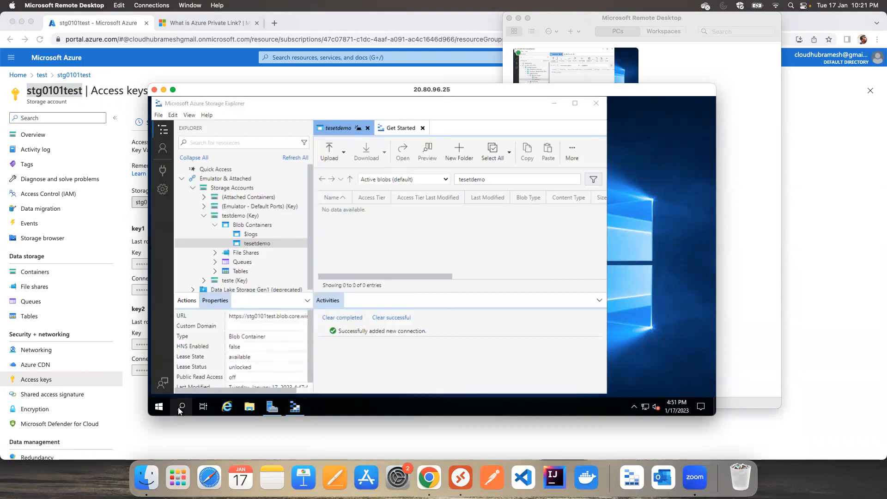
left_click(181, 407)
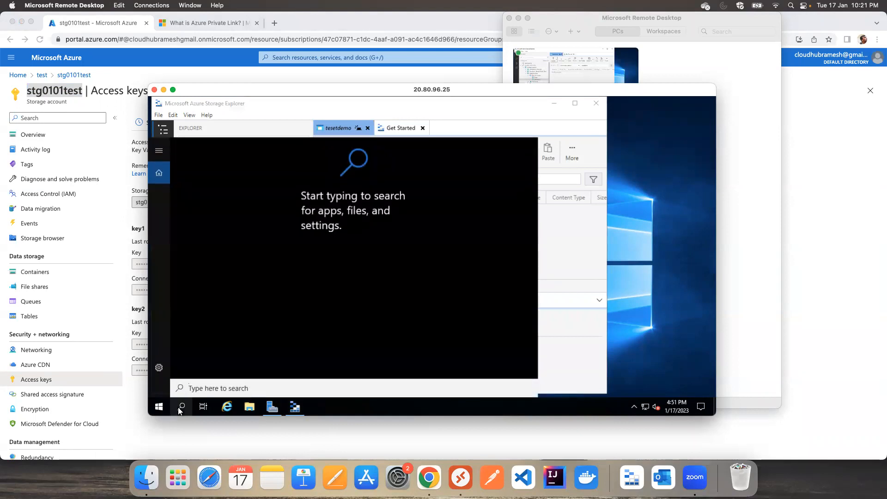
type("cmd")
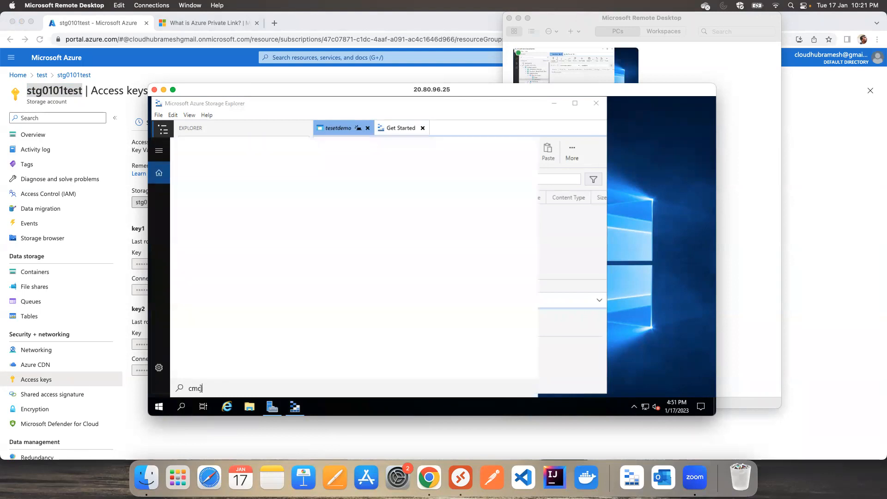
key("Return")
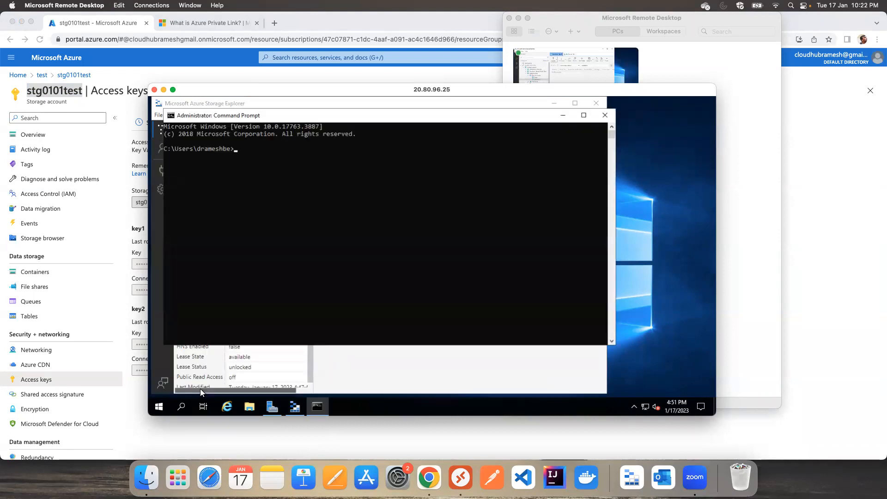
Ping stg0101test.blob.core.windows.net from the VM, checking the storage account name in the Azure portal.
type("ping")
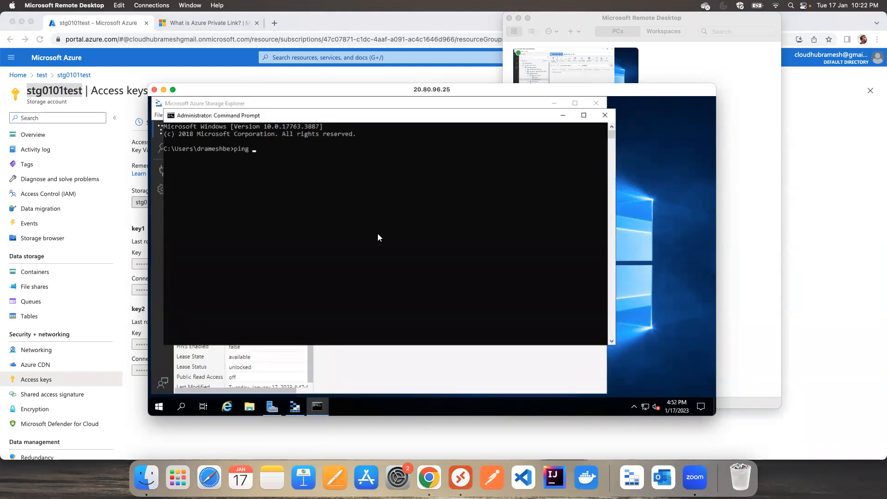
key("super+Tab")
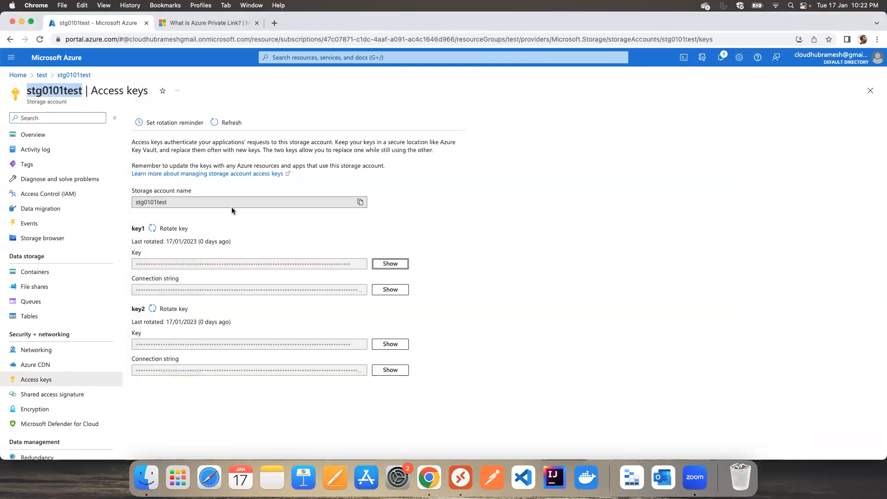
left_click(51, 138)
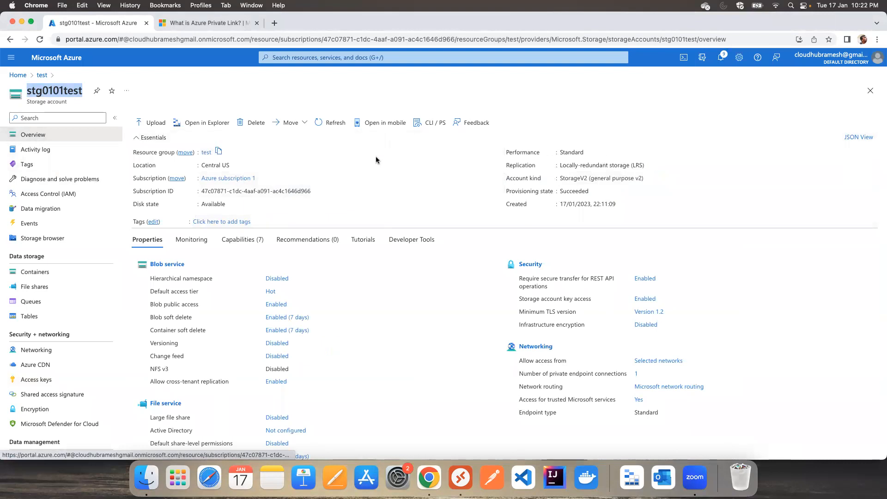
double_click(66, 91)
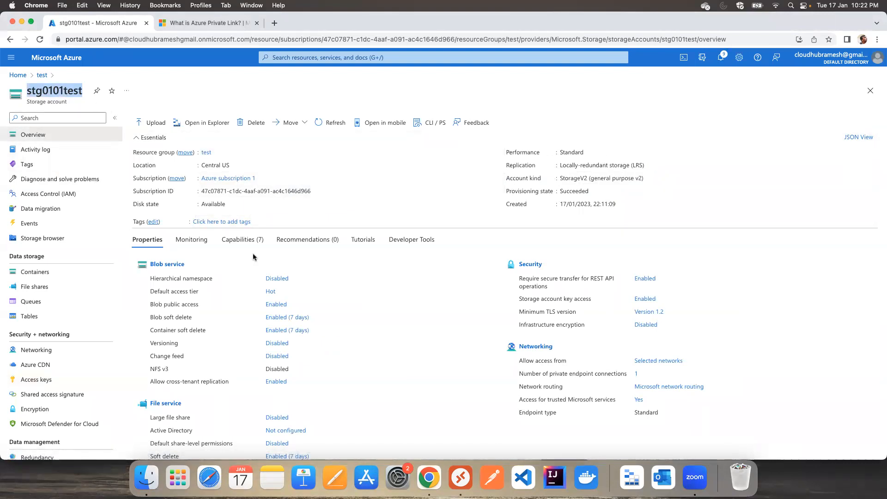
left_click(460, 477)
key("ctrl+v")
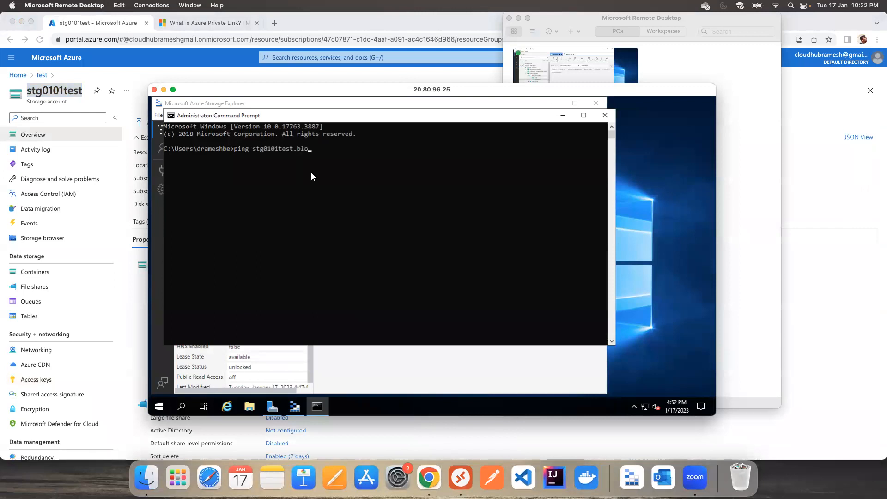
type(".blob.core.windows.net")
key("Return")
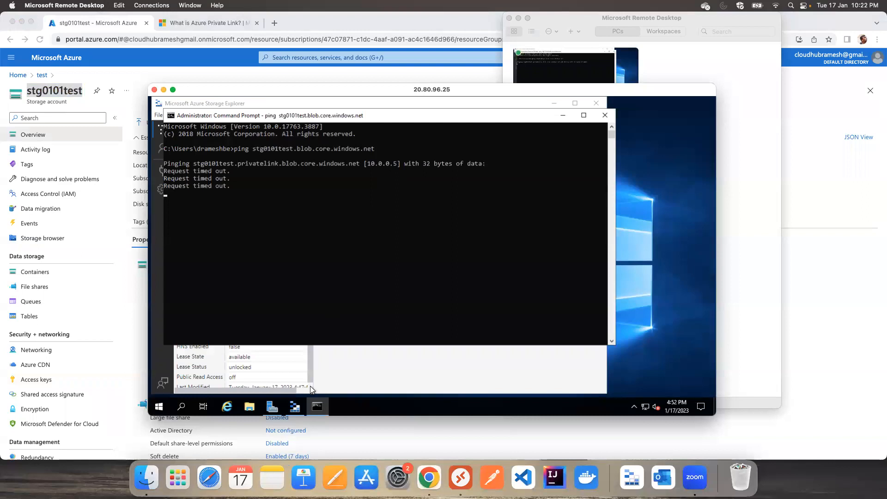
Switch to the Azure portal and find the private endpoints list to check the private IP of stgpvtendpoint.
key("super+Tab")
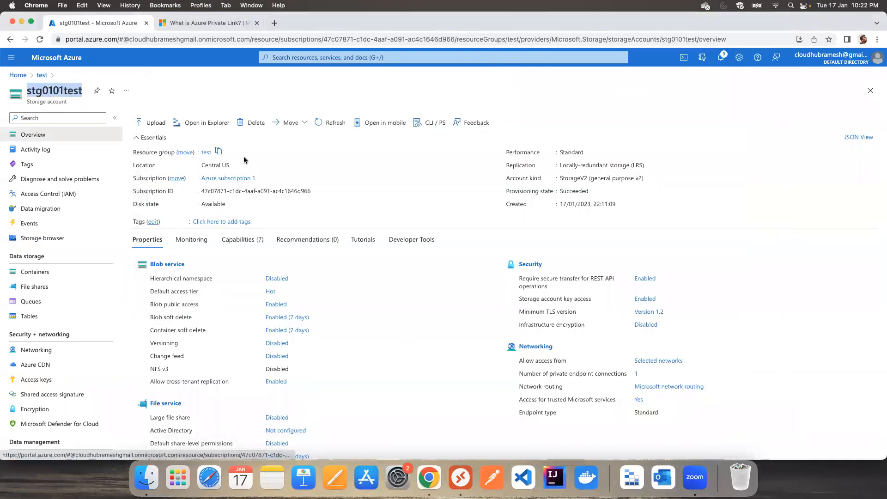
left_click(302, 58)
type("priv")
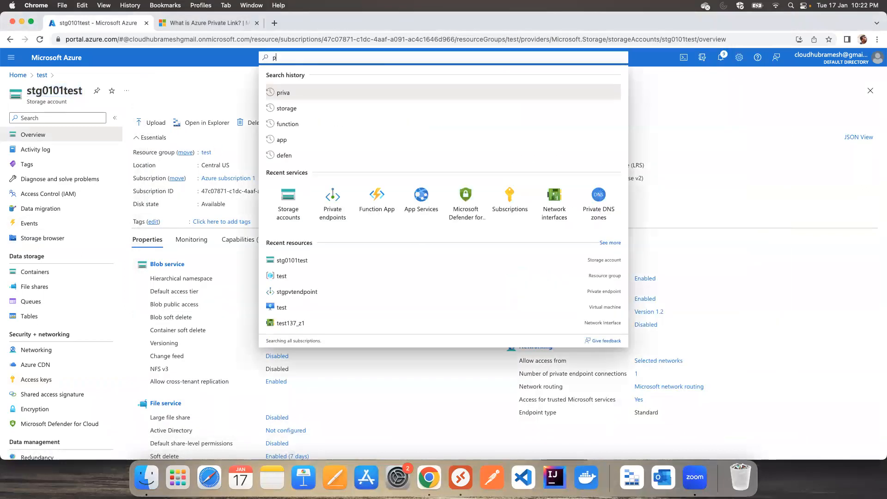
left_click(284, 134)
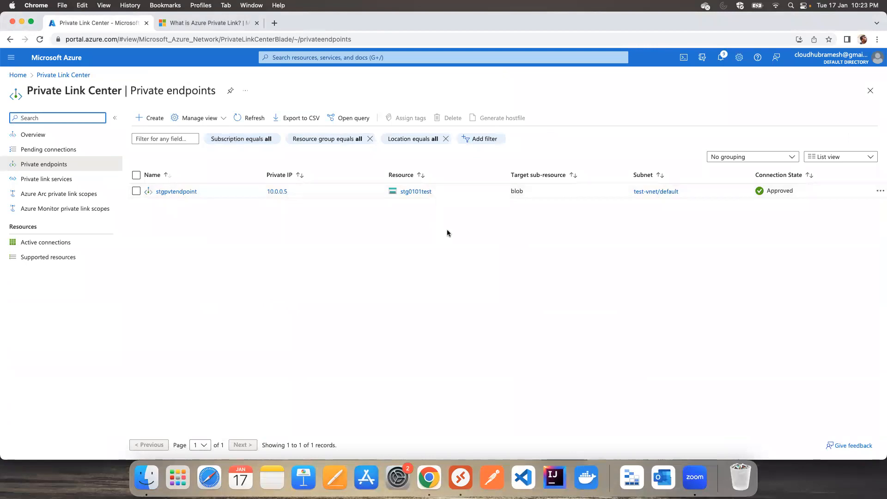
Close the VM's Command Prompt and Storage Explorer, and end the 20.80.96.25 remote session, minimizing the Microsoft Remote Desktop window.
key("super+Tab")
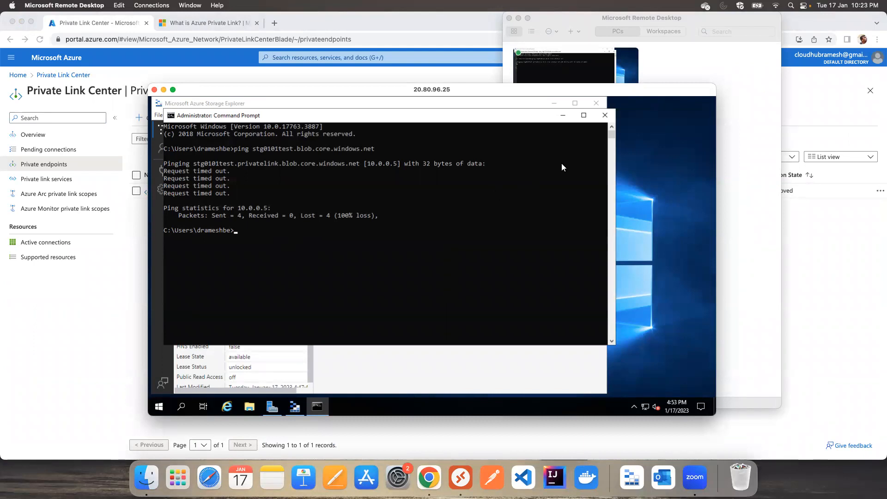
left_click(605, 115)
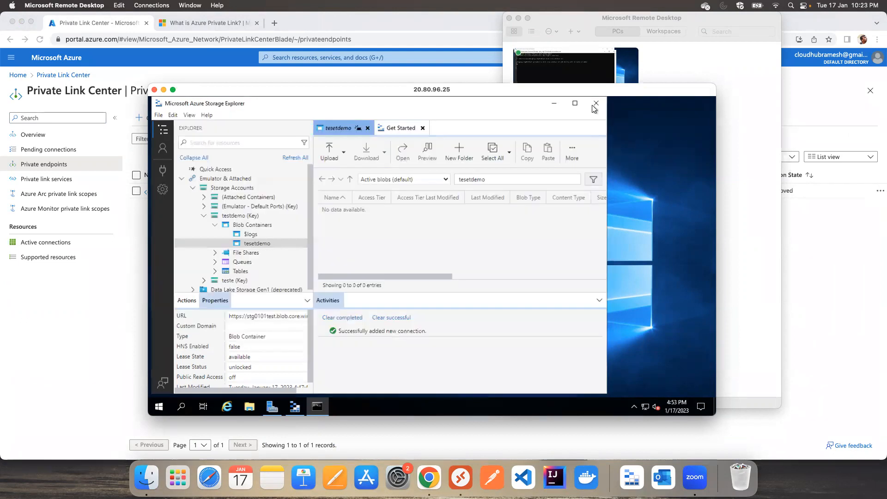
left_click(594, 108)
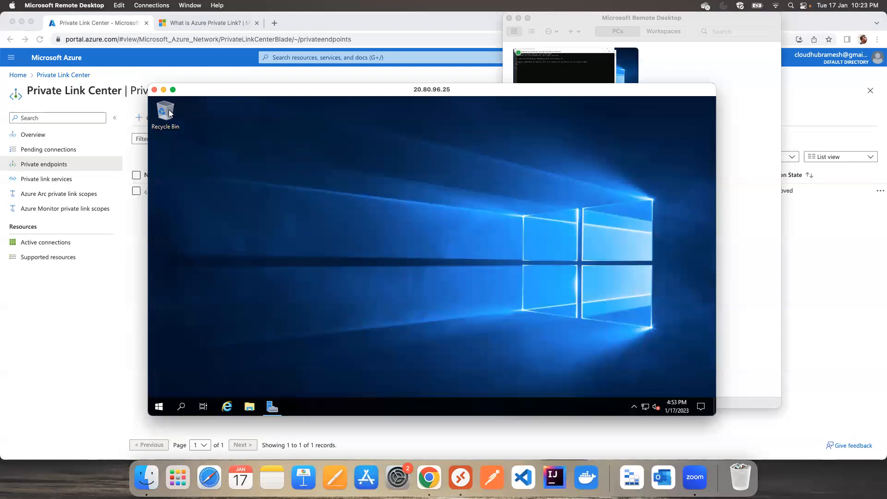
left_click(154, 90)
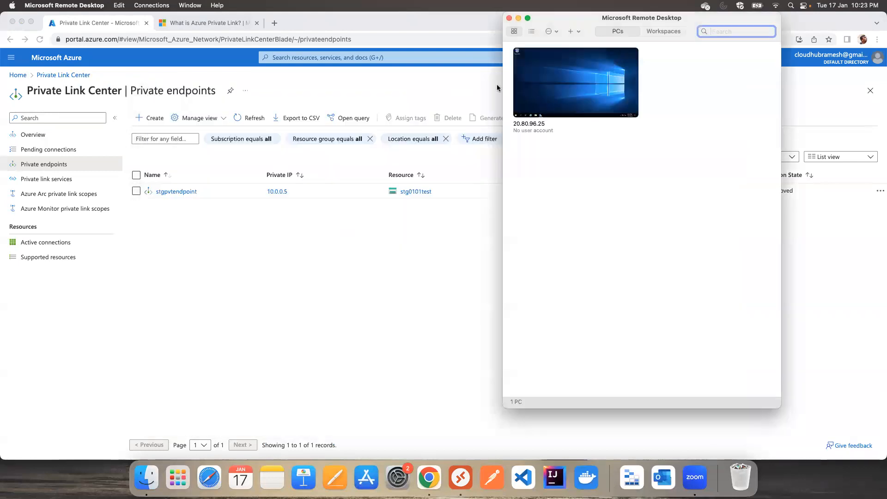
left_click(517, 18)
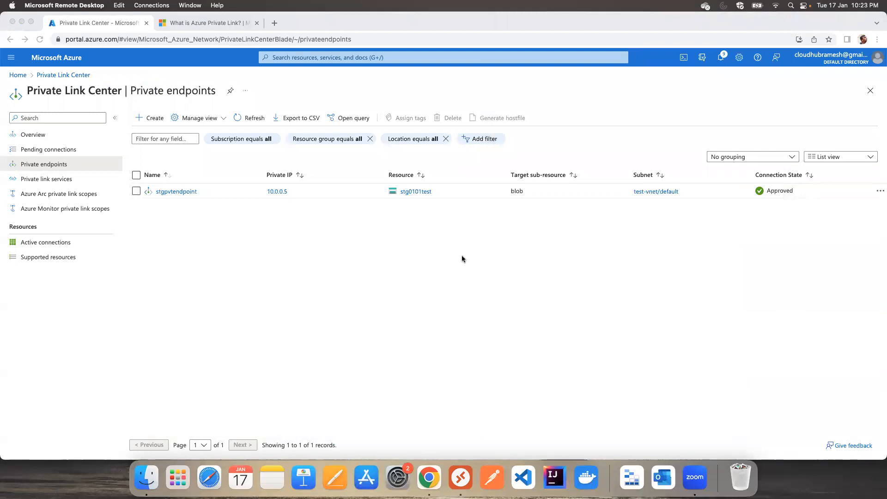
Return to the Azure portal home page from the Private Link Center.
left_click(18, 77)
left_click(18, 76)
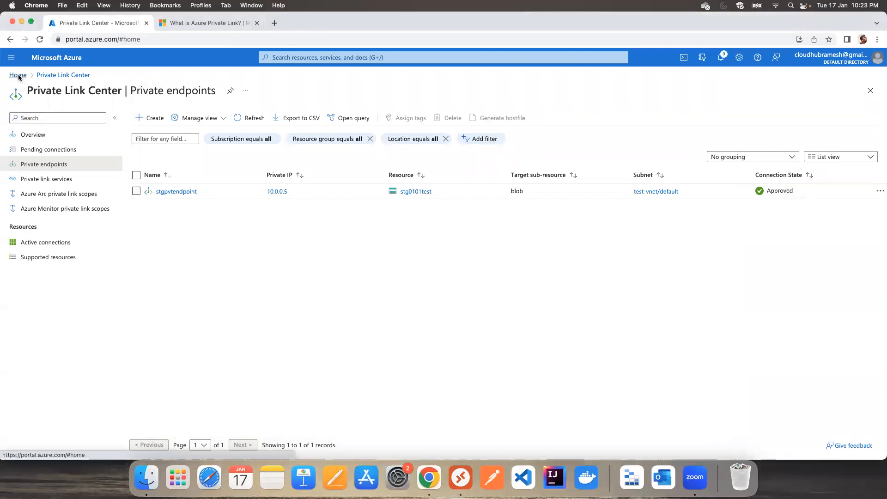